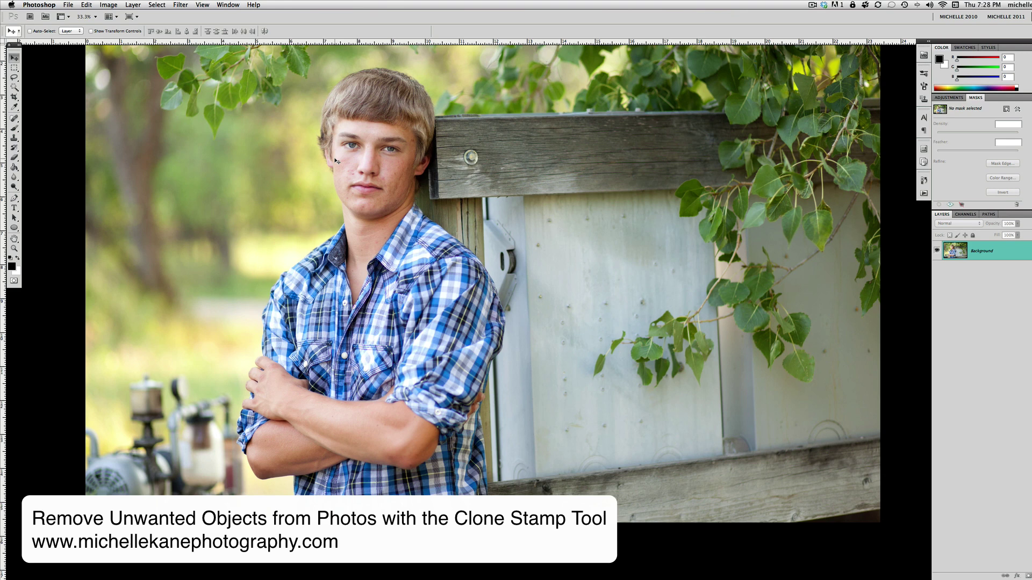
Step: Duplicate the Background layer to keep the original photo intact
scroll(336, 160, "up", 2)
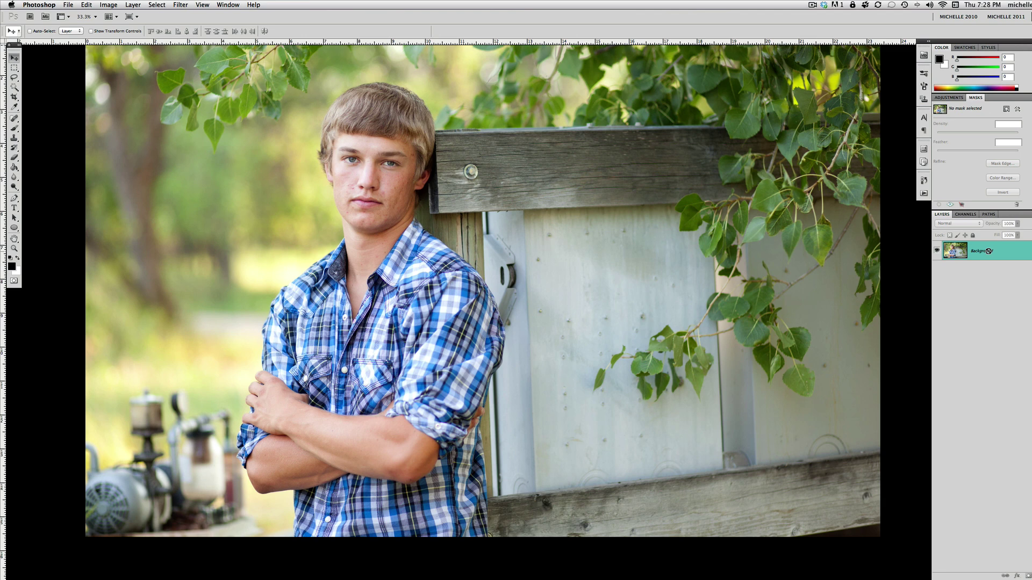
key("super+j")
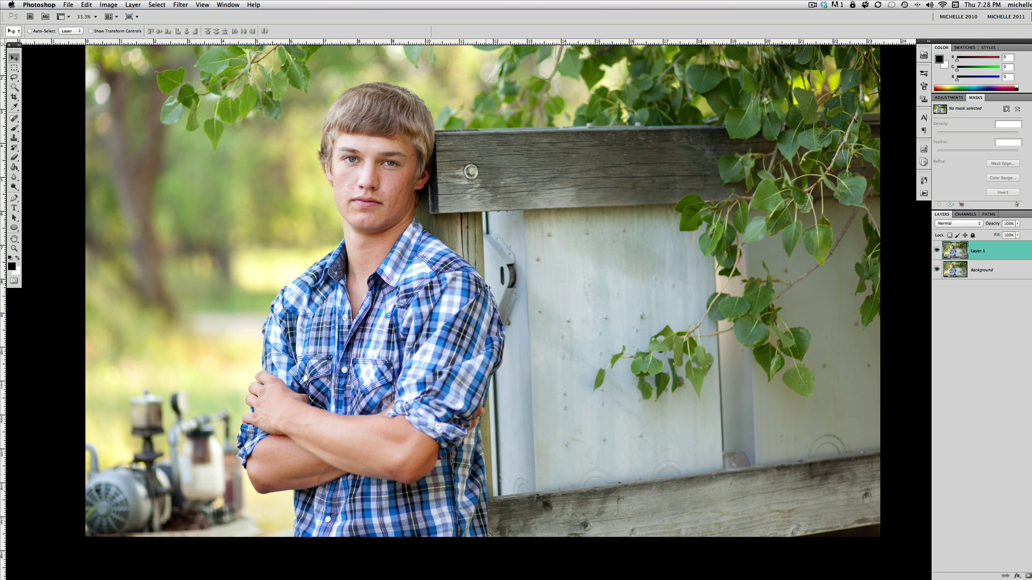
Step: Set up the Clone Stamp tool for the machinery area with a slightly softer brush hardness
key("super+plus")
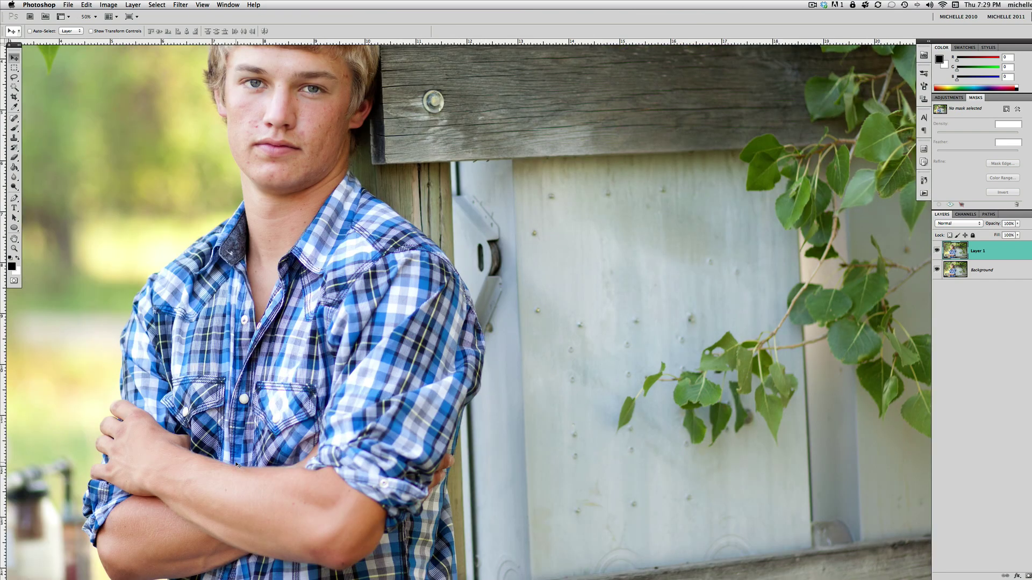
left_click_drag(178, 465, 473, 362)
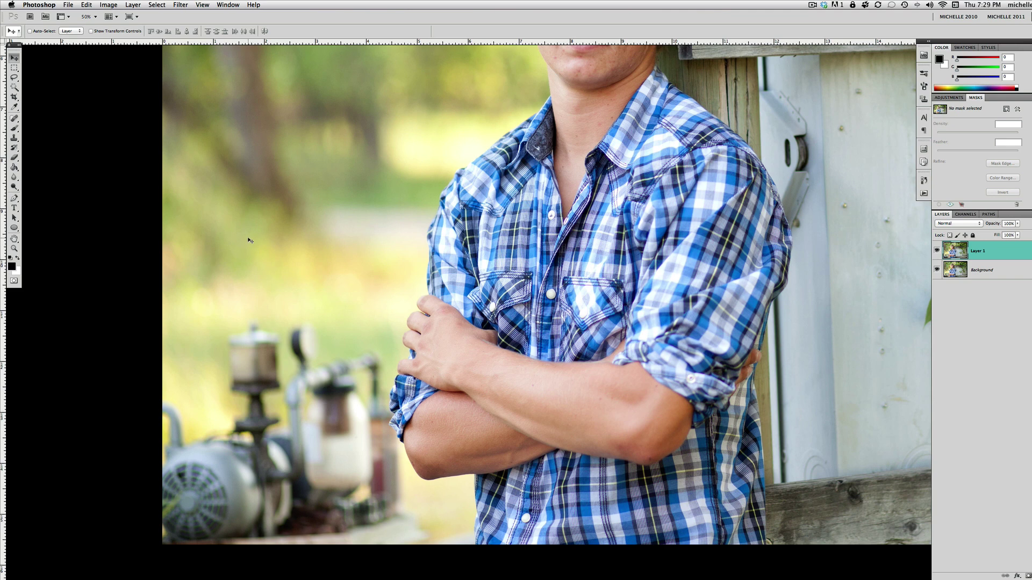
key("s")
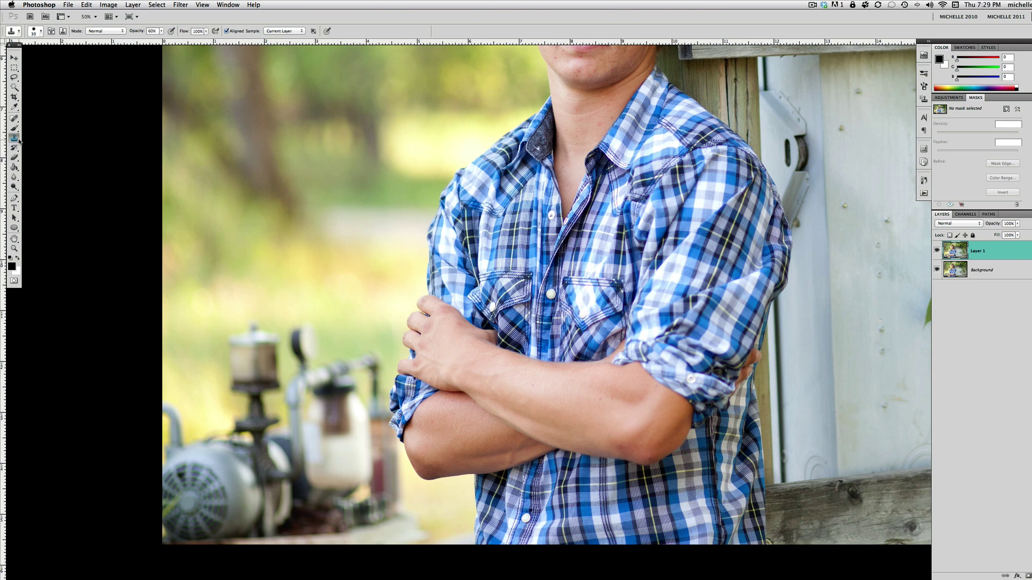
right_click(280, 243)
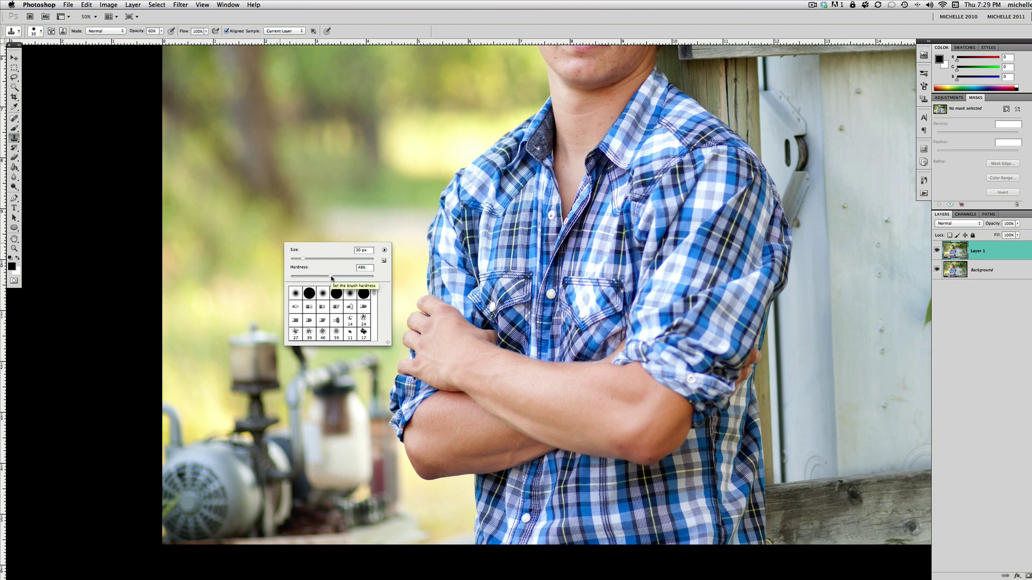
mouse_move(331, 278)
left_mouse_down()
mouse_move(374, 279)
mouse_move(281, 275)
mouse_move(324, 277)
left_mouse_up()
left_click(249, 267)
key("Return")
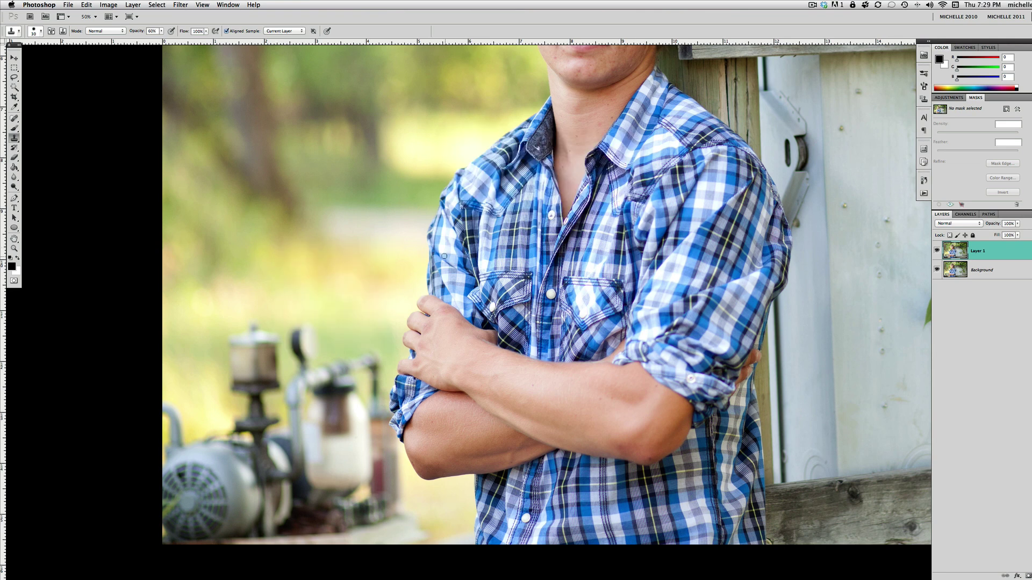
Step: Enlarge the clone brush to 500 px and clone blurred grass over the metal canister on top of the machinery
key("bracketright")
key("bracketright")
key("bracketright")
key("bracketright")
key("bracketright")
key("bracketright")
key("bracketright")
key("bracketright")
key("bracketright")
key("bracketright")
key("bracketright")
key("bracketright")
key("bracketright")
key("bracketright")
key("bracketright")
left_click(339, 273, "alt")
left_click_drag(269, 357, 256, 343)
left_click(258, 348)
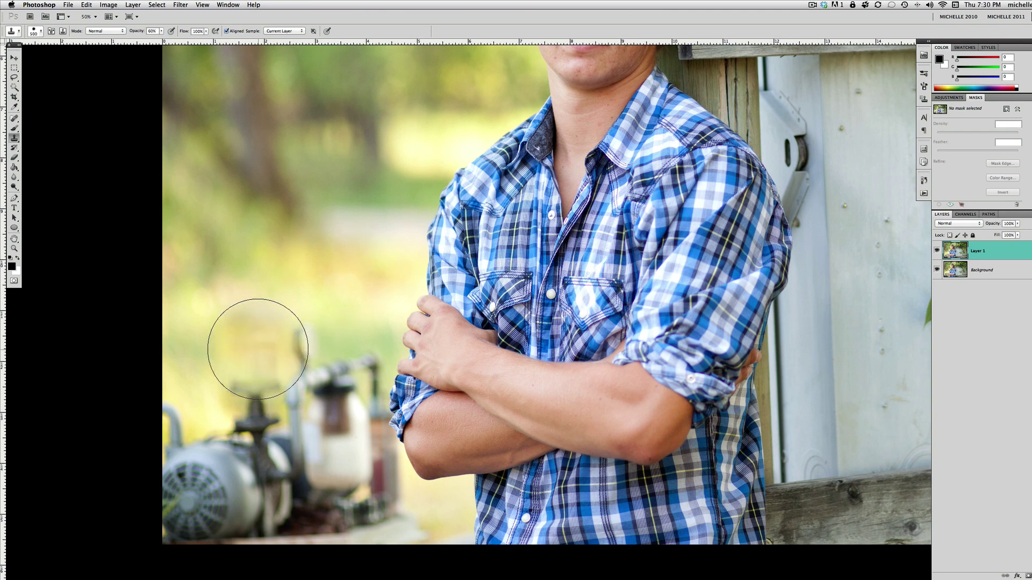
Step: Undo the clone stroke beside the arm and cover the machinery's upright round fitting with a fresh grass sample
left_click(305, 348)
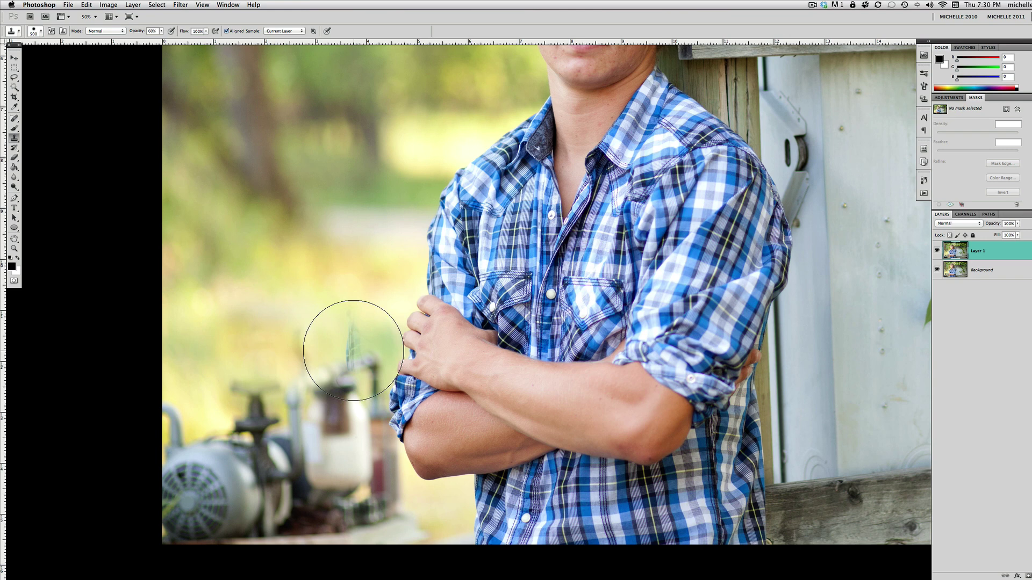
key("super+z")
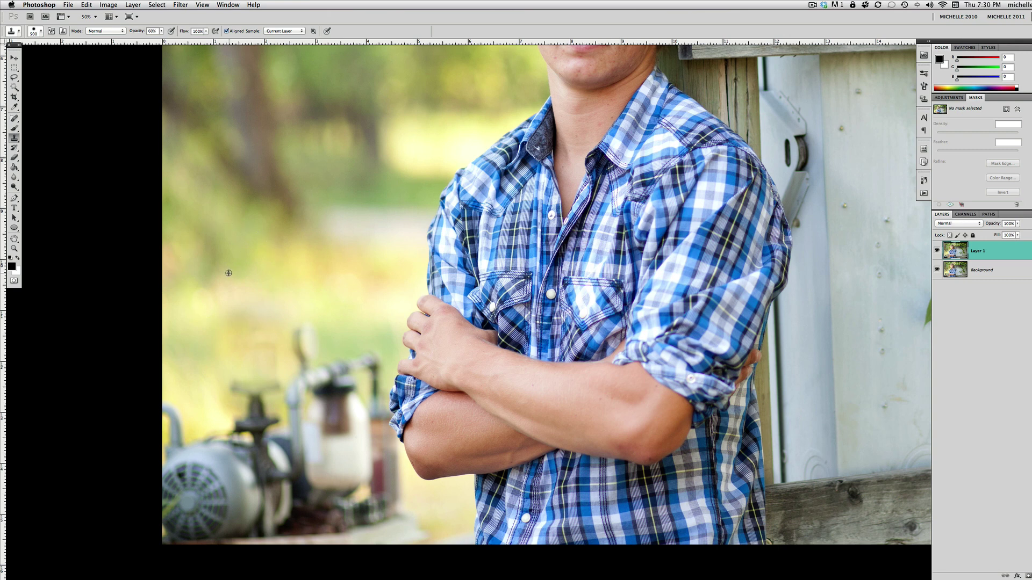
left_click(229, 273, "alt")
left_click(297, 362)
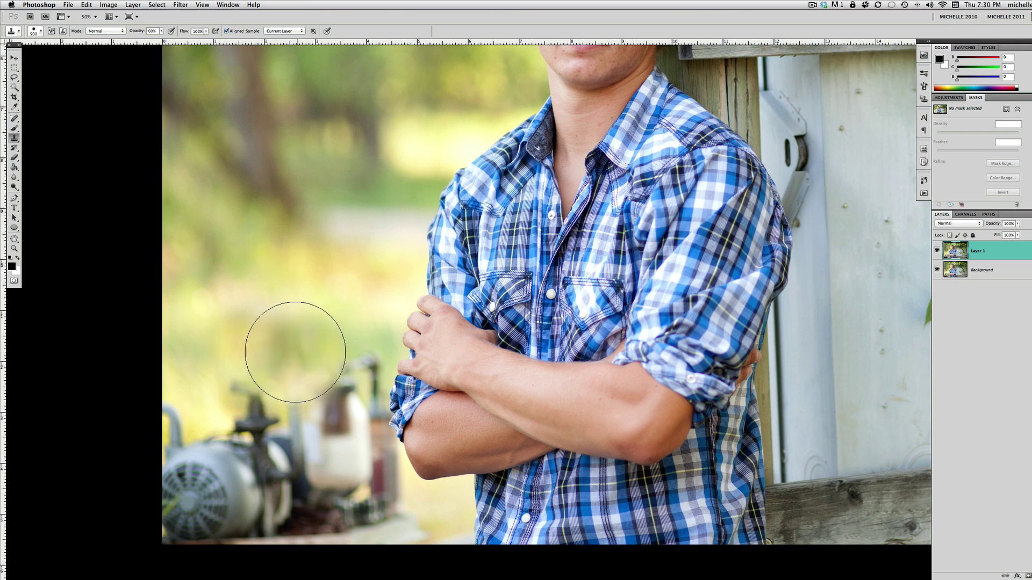
Step: Clone blurred grass over the curved pipe at the photo's edge and the upper half of the motor
left_click(247, 273, "alt")
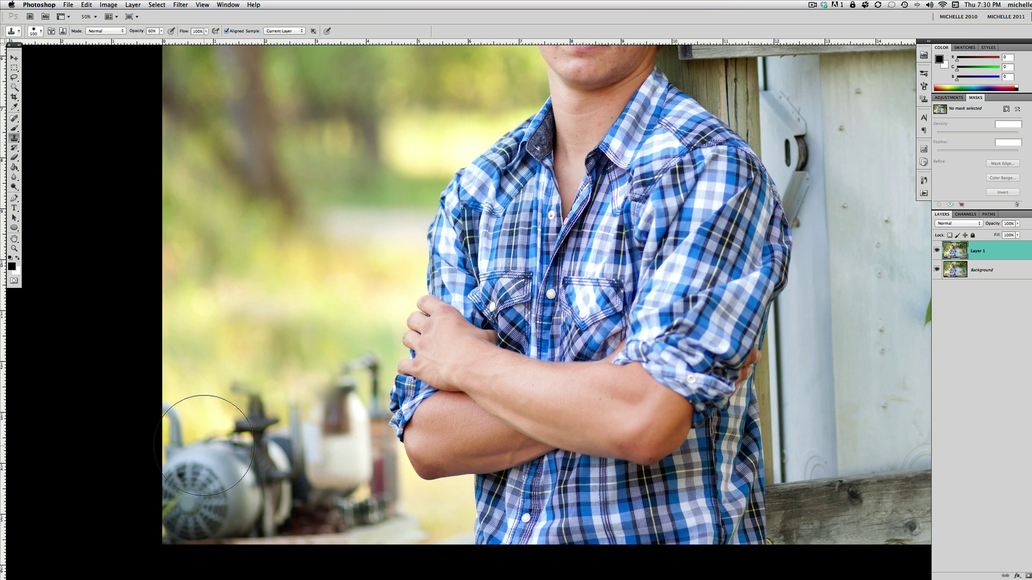
left_click(204, 446)
left_click(211, 451)
left_click(224, 290, "alt")
left_click(153, 416)
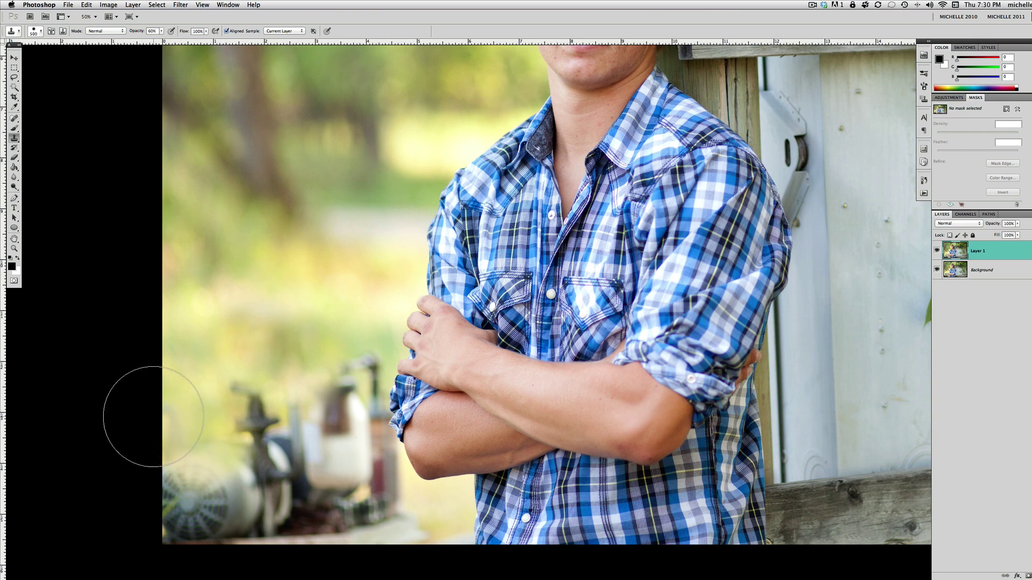
left_click(263, 275, "alt")
left_click(230, 447)
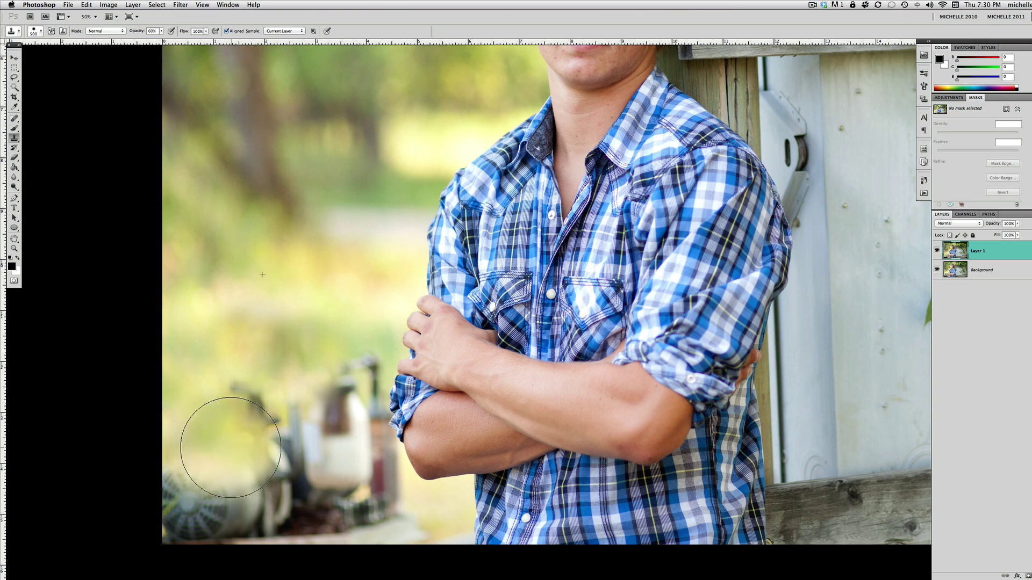
Step: Clone resampled grass over the dark valve above the motor and the area beside the white tank, undoing one stroke
left_click(239, 404)
key("super+z")
left_click(237, 281, "alt")
left_click(250, 418)
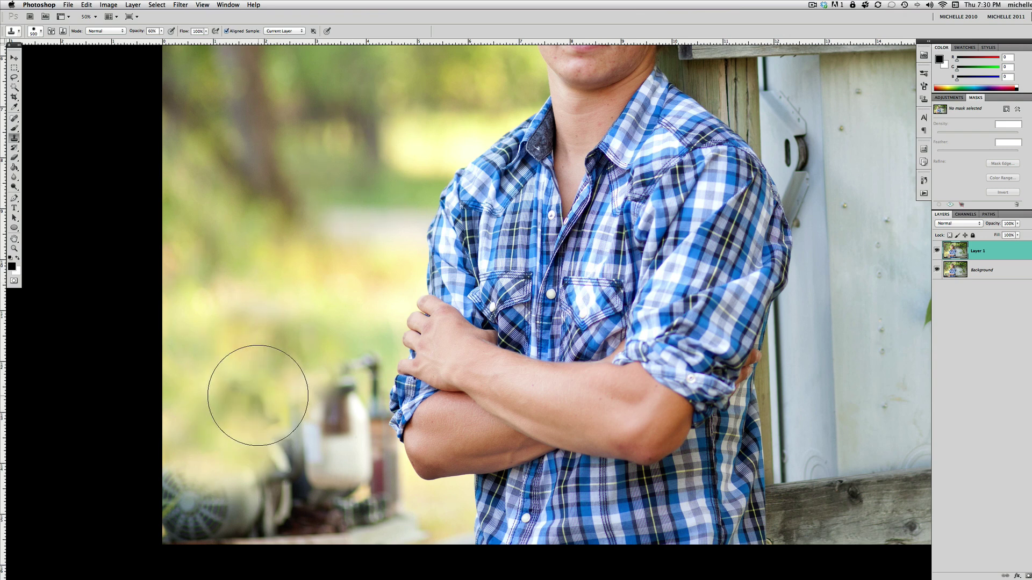
left_click(226, 285, "alt")
left_click(294, 403)
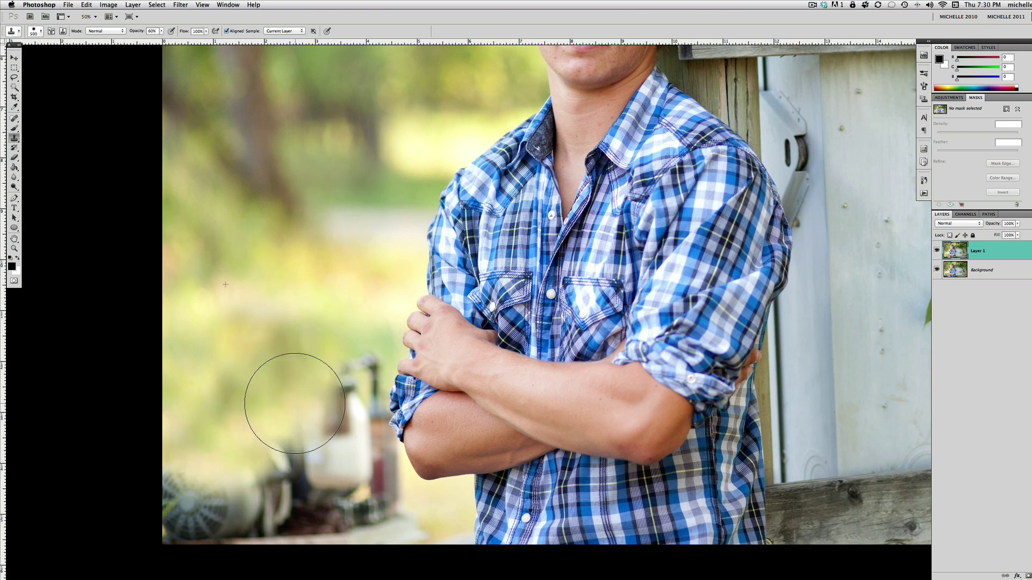
Step: Reduce the clone brush to 300 px and clone grass over the horizontal pipe above the white tank
key("bracketleft")
key("bracketleft")
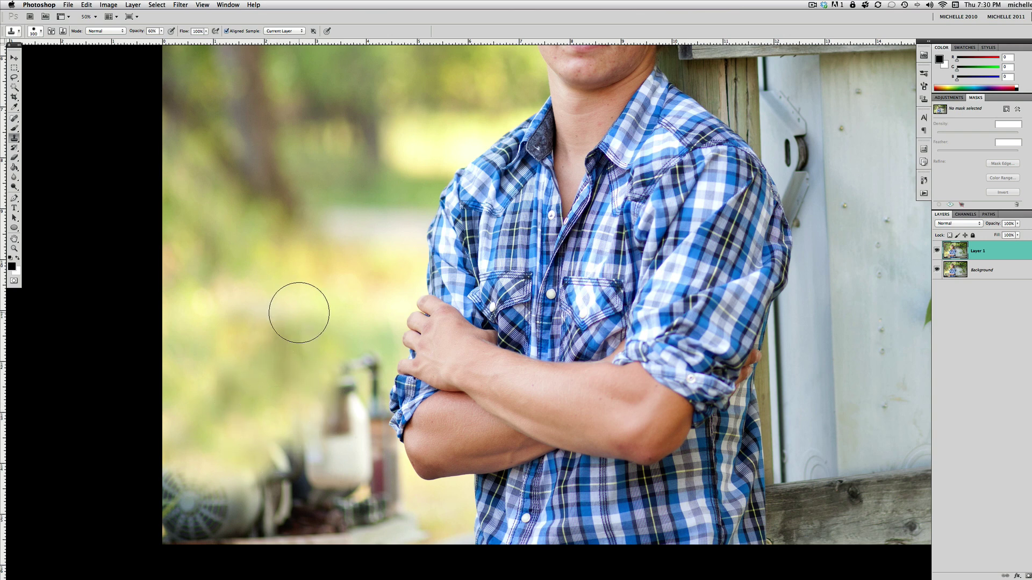
left_click(329, 312, "alt")
left_click(333, 363)
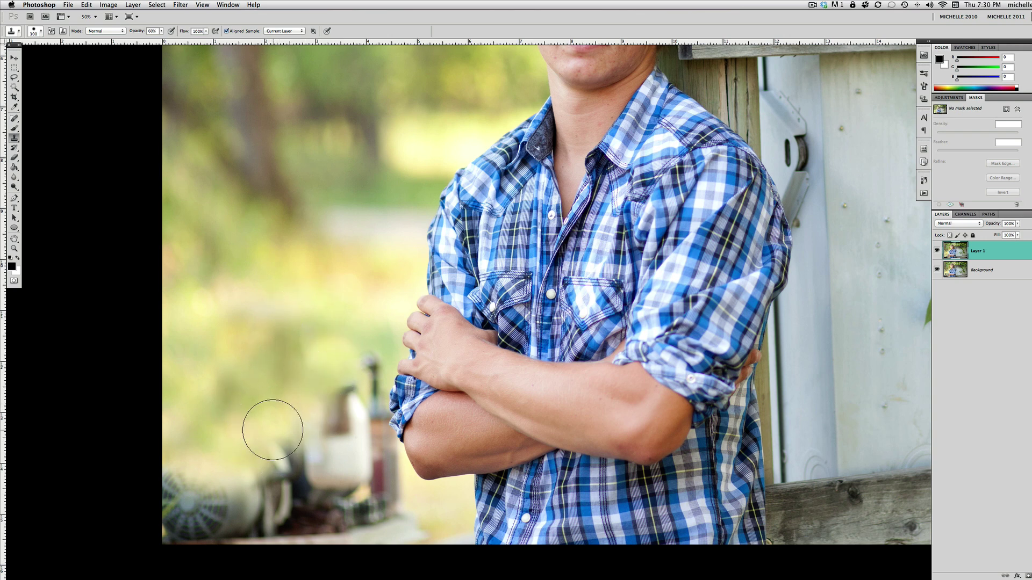
Step: Clone nearby foliage over the motor's round fan housing in the photo's lower-left corner
left_click(230, 368, "alt")
left_click(207, 460)
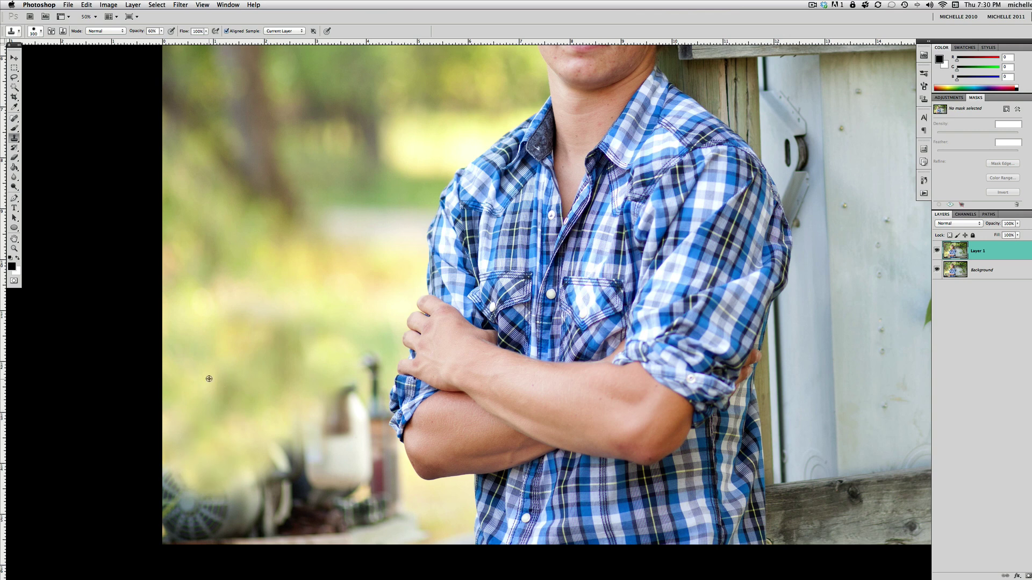
left_click(209, 379, "alt")
left_click(168, 505)
left_click(183, 481)
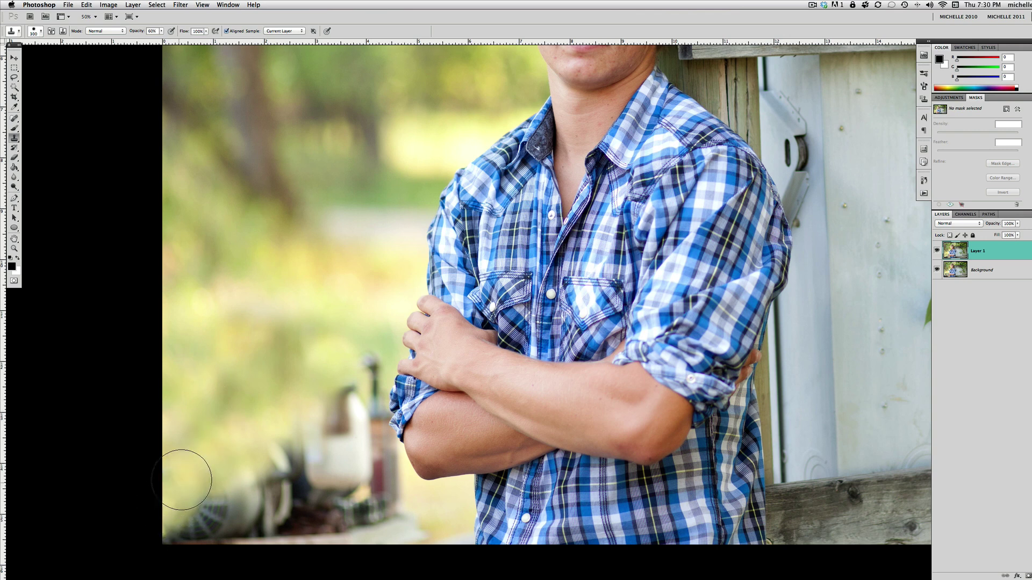
left_click(230, 378, "alt")
left_click(218, 517)
left_click(193, 516)
left_click(185, 524)
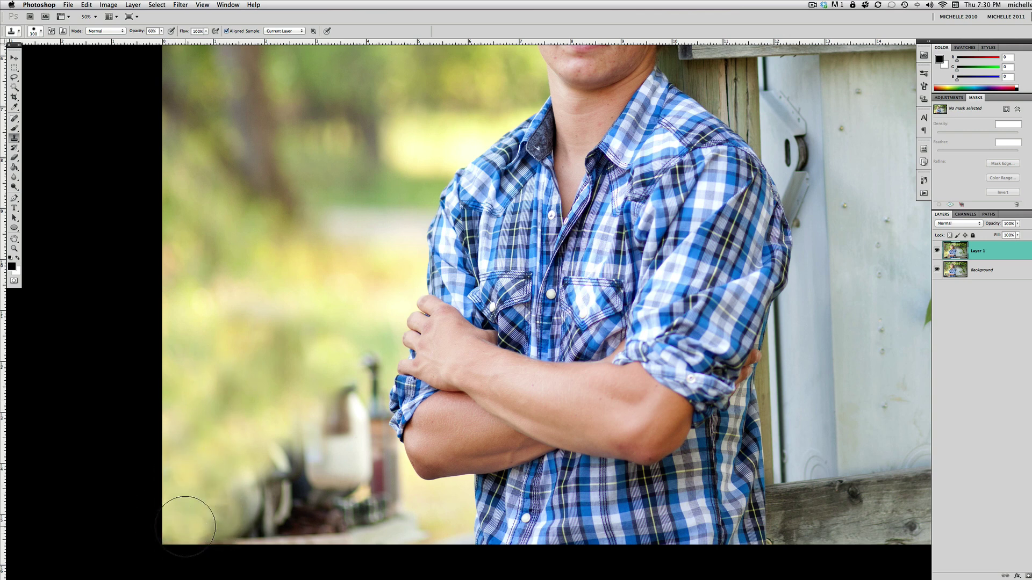
Step: Clone grass over the rest of the motor and the dark base beside it along the photo's lower edge
left_click(268, 335, "alt")
left_click(250, 544)
left_click(248, 540)
left_click(212, 533)
left_click(222, 524)
left_click(222, 490)
mouse_move(269, 421)
left_mouse_down()
mouse_move(268, 450)
mouse_move(285, 468)
mouse_move(241, 474)
mouse_move(252, 506)
left_mouse_up()
left_click(253, 507)
left_click(267, 497)
left_click(271, 485)
left_click(232, 251, "alt")
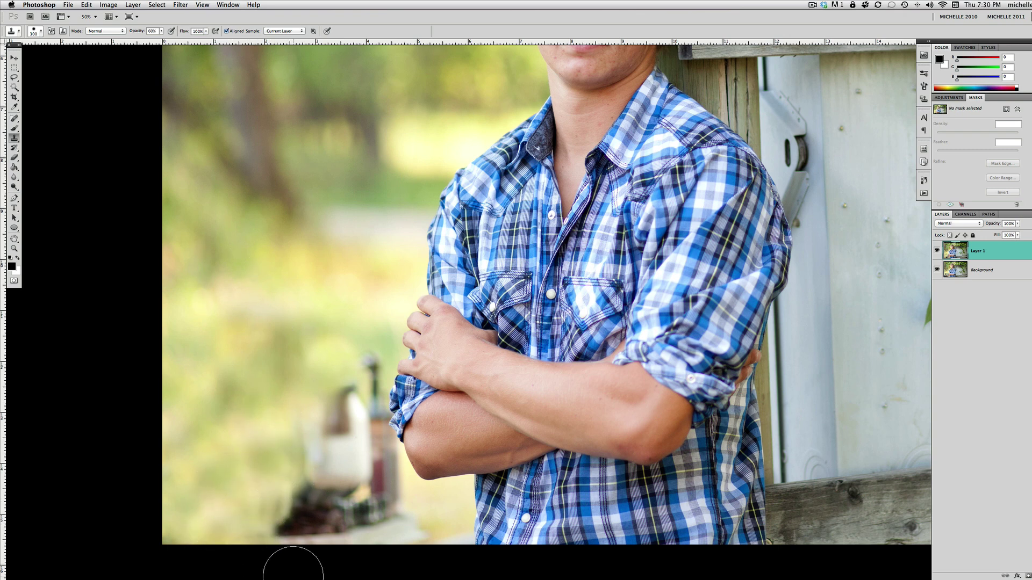
mouse_move(294, 576)
left_mouse_down()
mouse_move(294, 526)
mouse_move(269, 495)
left_mouse_up()
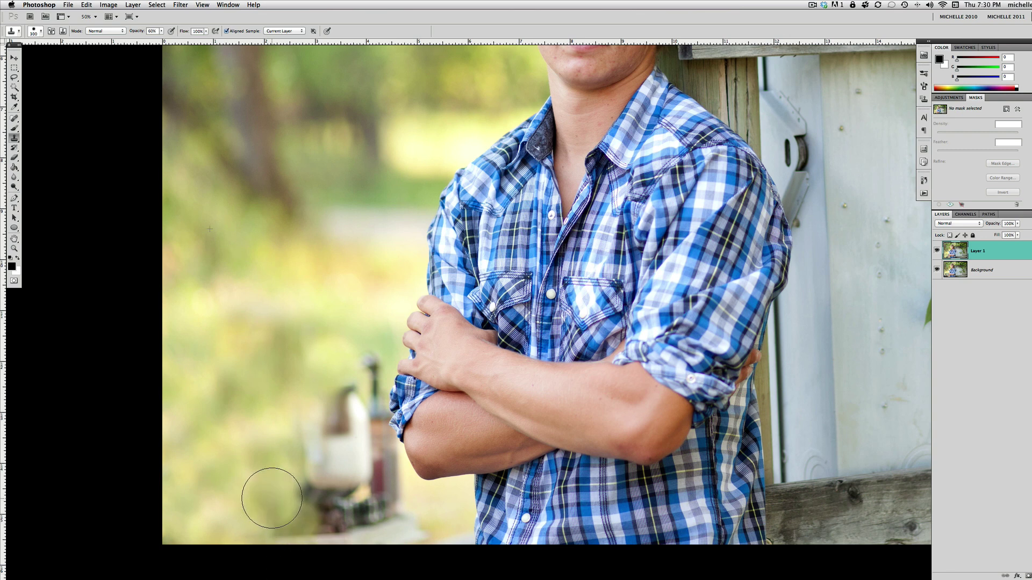
Step: Clone foliage over the left side and upper part of the white tank
left_click(259, 361, "alt")
mouse_move(313, 375)
left_mouse_down()
mouse_move(299, 434)
mouse_move(325, 461)
left_mouse_up()
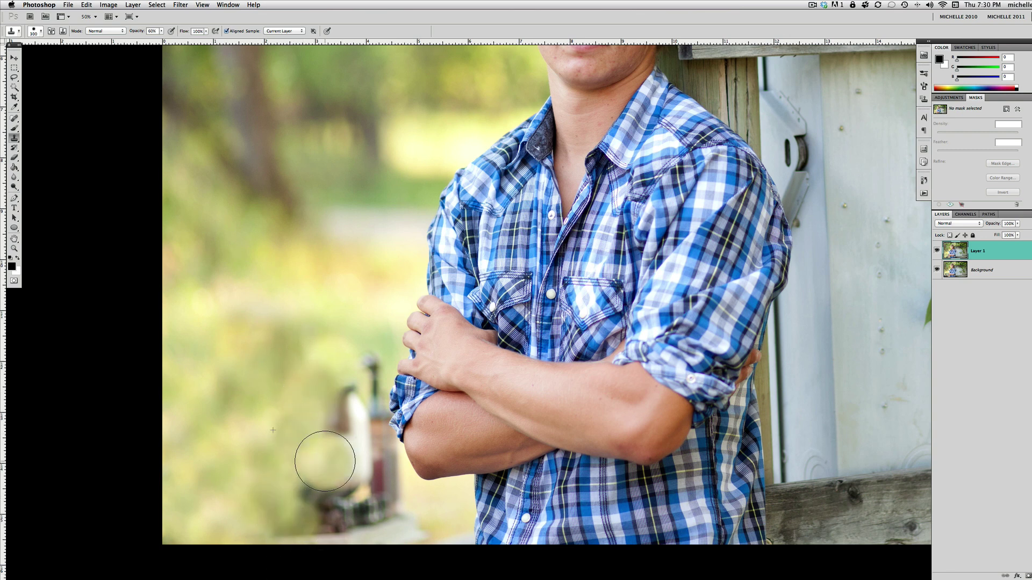
left_click(307, 340, "alt")
left_click(345, 358)
left_click(331, 425)
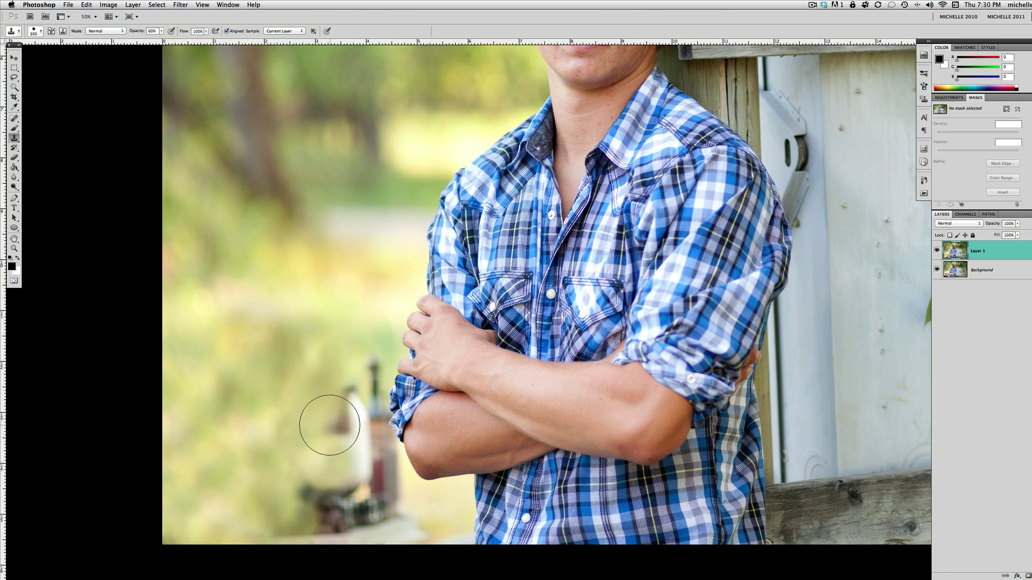
Step: Clone grass over the dark base underneath the white tank
left_click(354, 285, "alt")
mouse_move(322, 542)
left_mouse_down()
mouse_move(291, 495)
mouse_move(269, 519)
left_mouse_up()
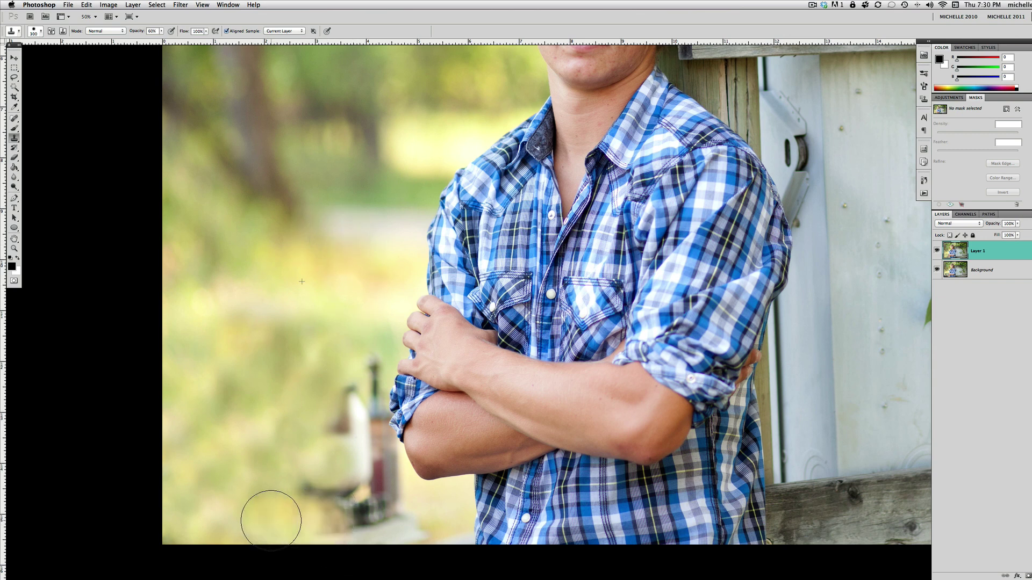
left_click(224, 421, "alt")
mouse_move(318, 491)
left_mouse_down()
mouse_move(358, 528)
mouse_move(304, 486)
left_mouse_up()
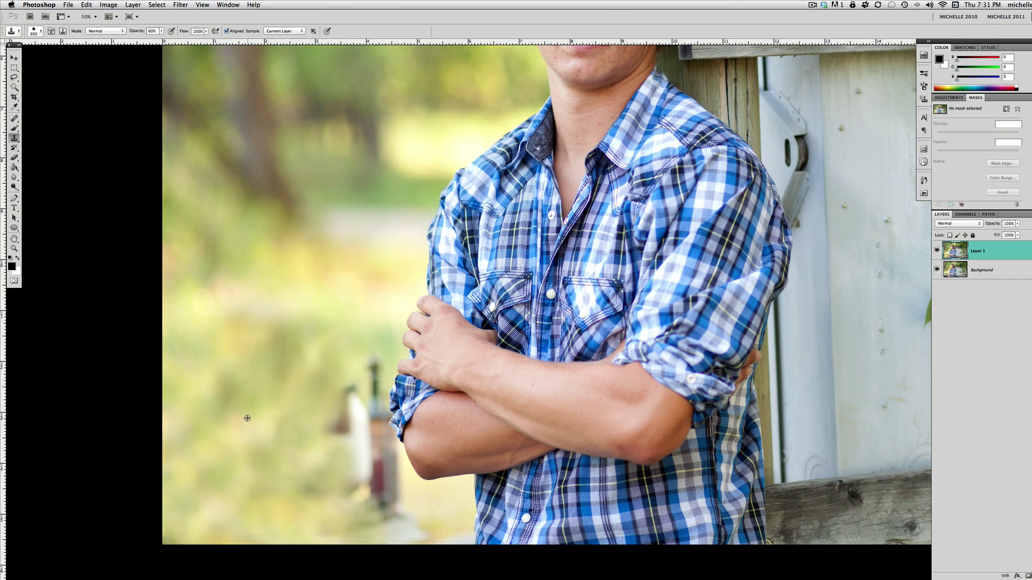
Step: Clone grass over the pale platform under the machinery and the remaining edge of the white tank
left_click(260, 326, "alt")
left_click_drag(427, 538, 355, 529)
left_click(378, 276, "alt")
mouse_move(375, 565)
left_mouse_down()
mouse_move(405, 525)
mouse_move(341, 504)
mouse_move(343, 481)
left_mouse_up()
left_click(374, 271, "alt")
left_click_drag(350, 397, 332, 429)
Step: Reduce the clone brush to 175 px and clone foliage over the thin upright pipe beside the rolled sleeve
scroll(433, 111, "up", 5)
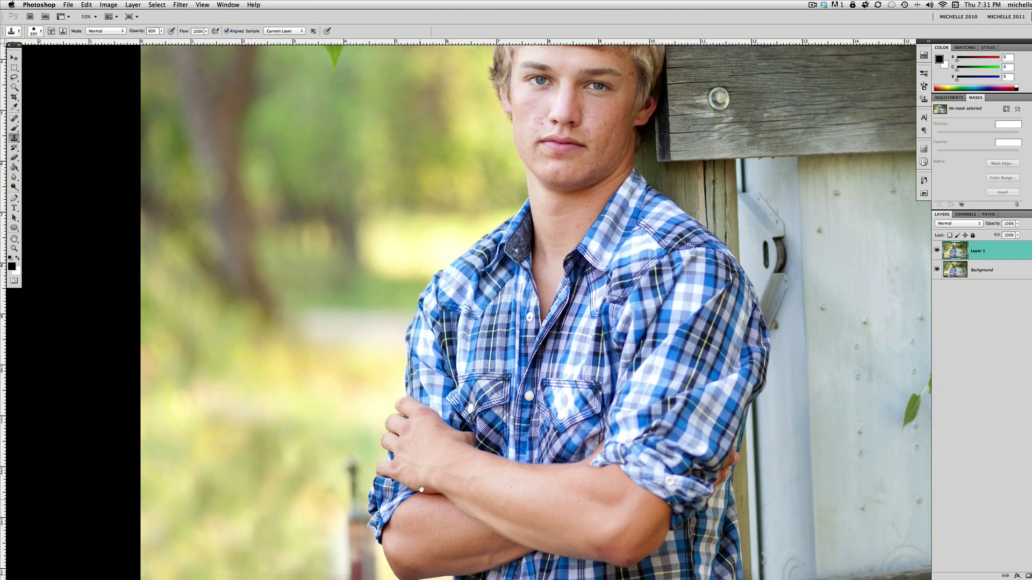
left_click_drag(421, 479, 427, 335)
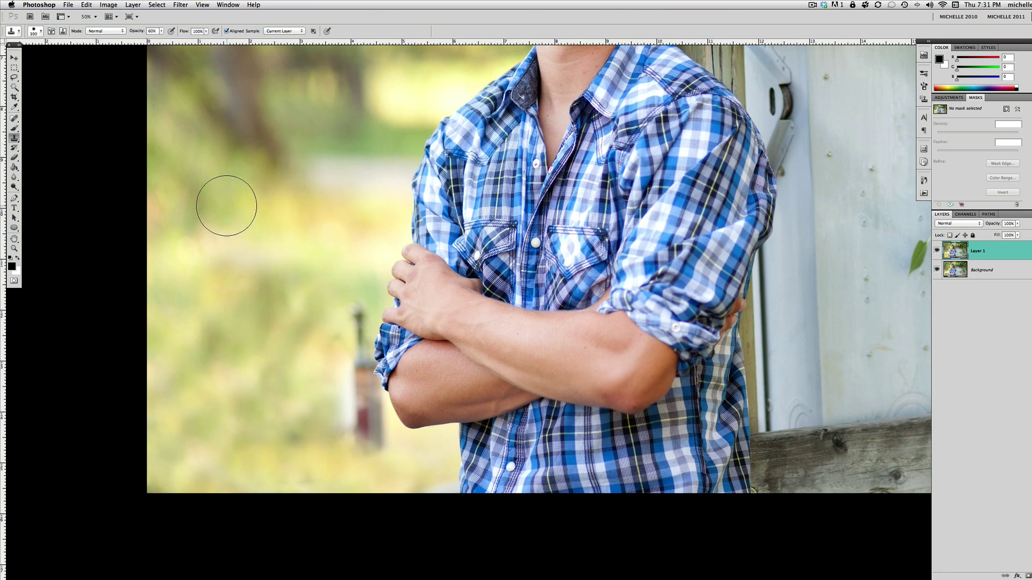
left_click(212, 191, "alt")
left_click(339, 293)
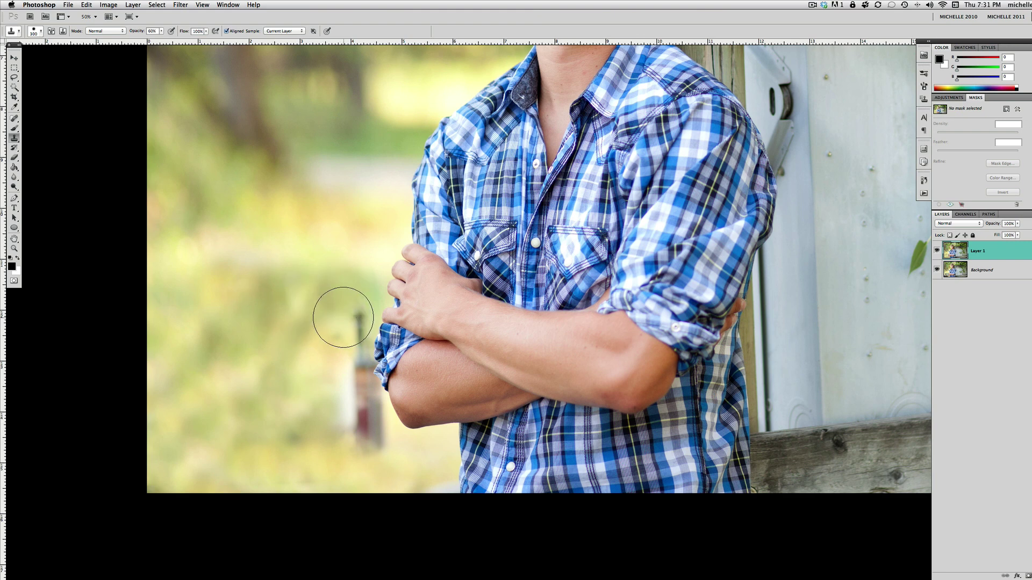
key("bracketleft")
key("bracketleft")
key("bracketleft")
key("bracketleft")
key("bracketleft")
left_click(355, 309)
left_click(355, 325)
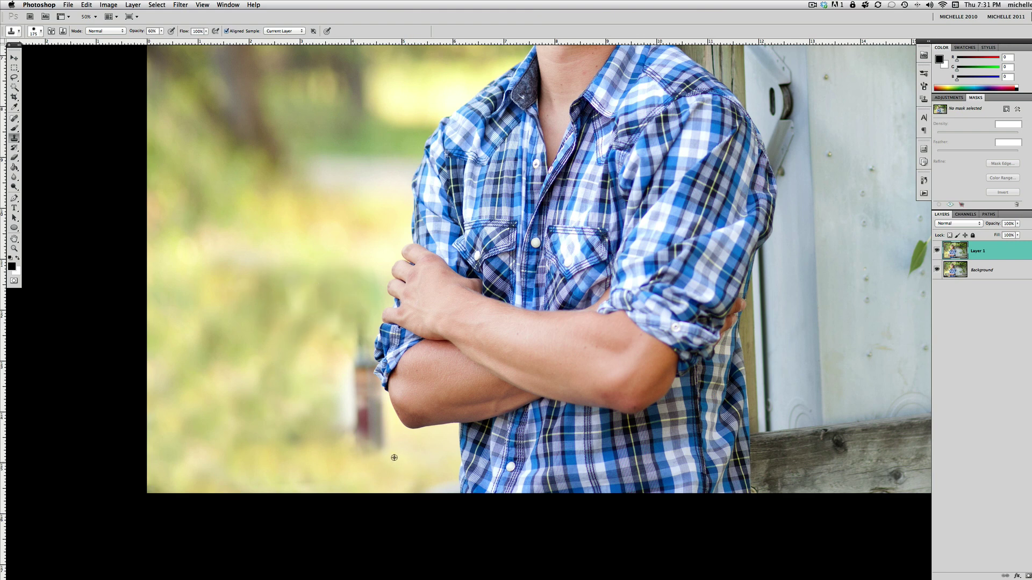
Step: Clone grass over the remaining dark red cylinder between the grass and the man's bent elbow
left_click(380, 450, "alt")
mouse_move(357, 439)
left_mouse_down()
mouse_move(364, 427)
mouse_move(350, 421)
left_mouse_up()
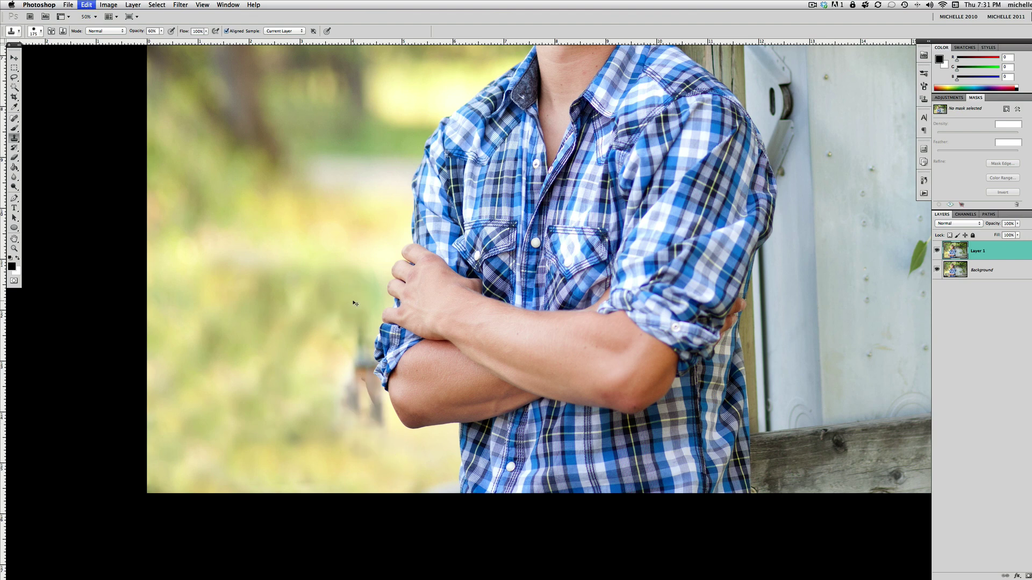
key("super+z")
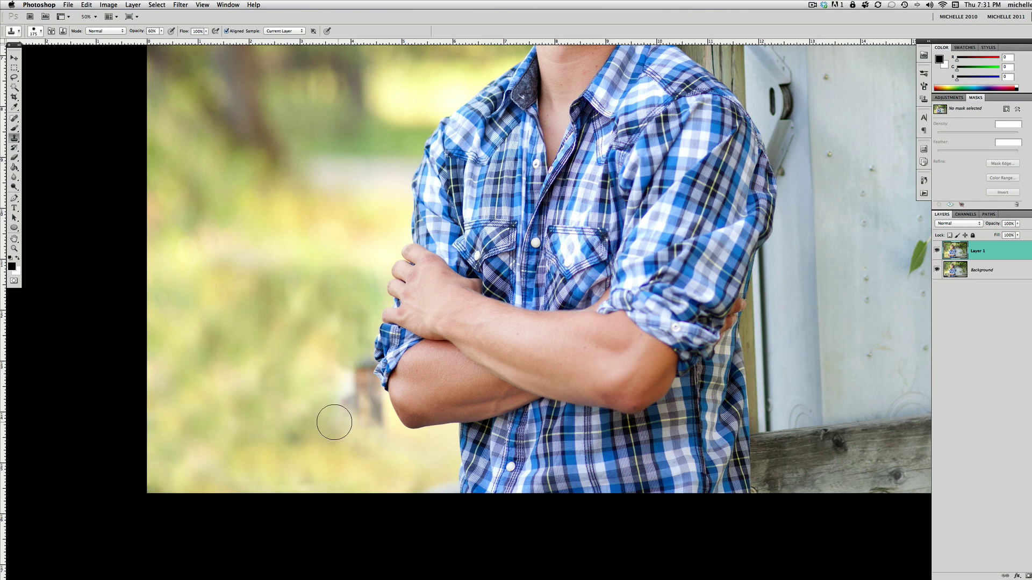
left_click(414, 454, "alt")
left_click_drag(371, 417, 349, 411)
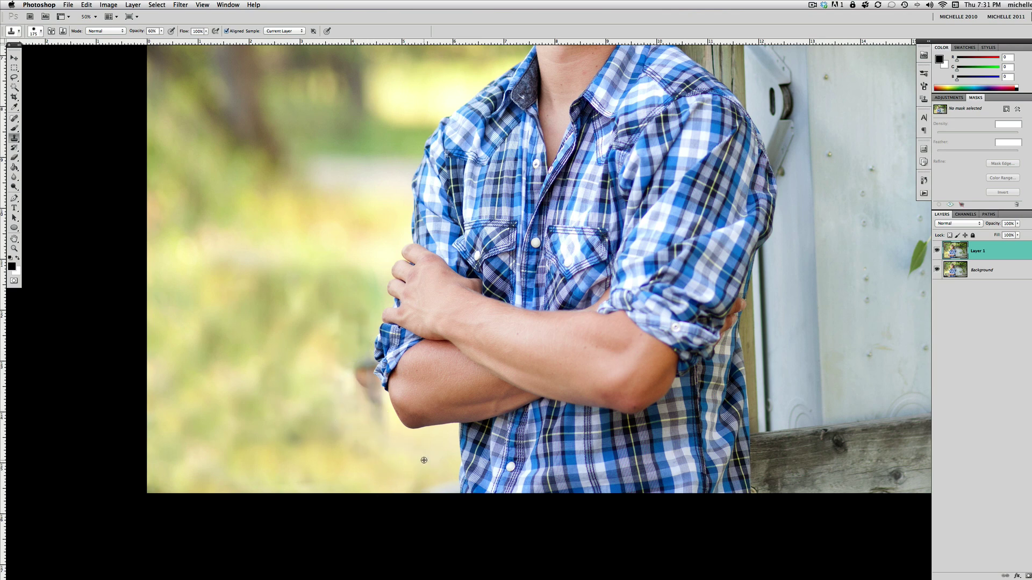
key("super+z")
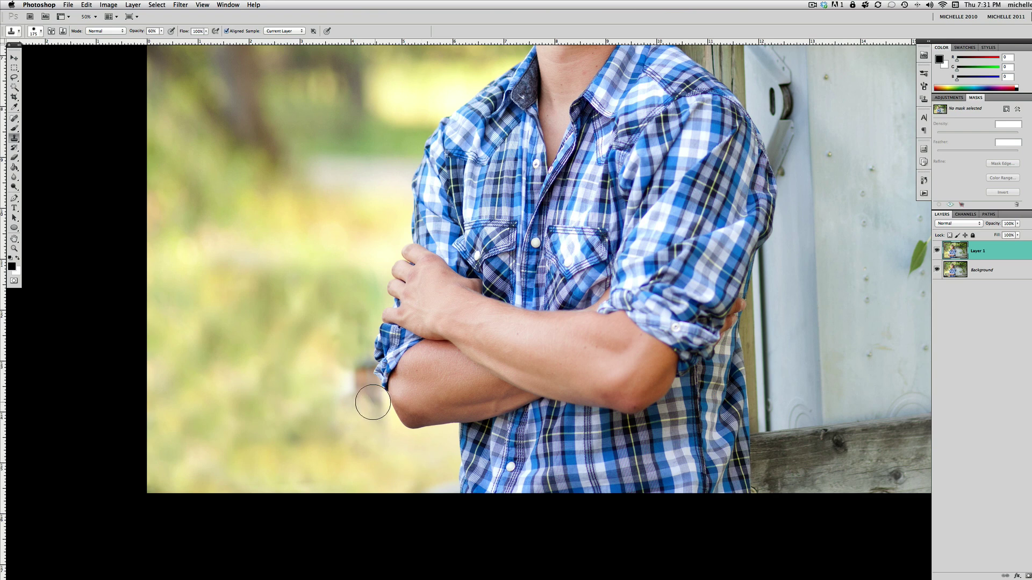
mouse_move(370, 397)
left_mouse_down()
mouse_move(356, 352)
mouse_move(352, 366)
left_mouse_up()
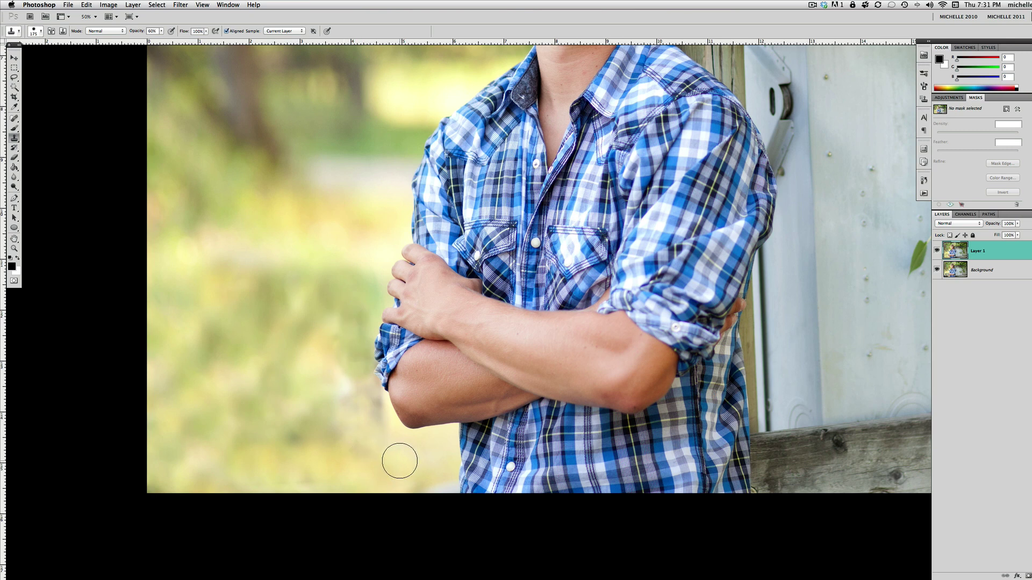
Step: Lower the clone opacity to 30% and blend grass into the background just beside the elbow
right_click(331, 387)
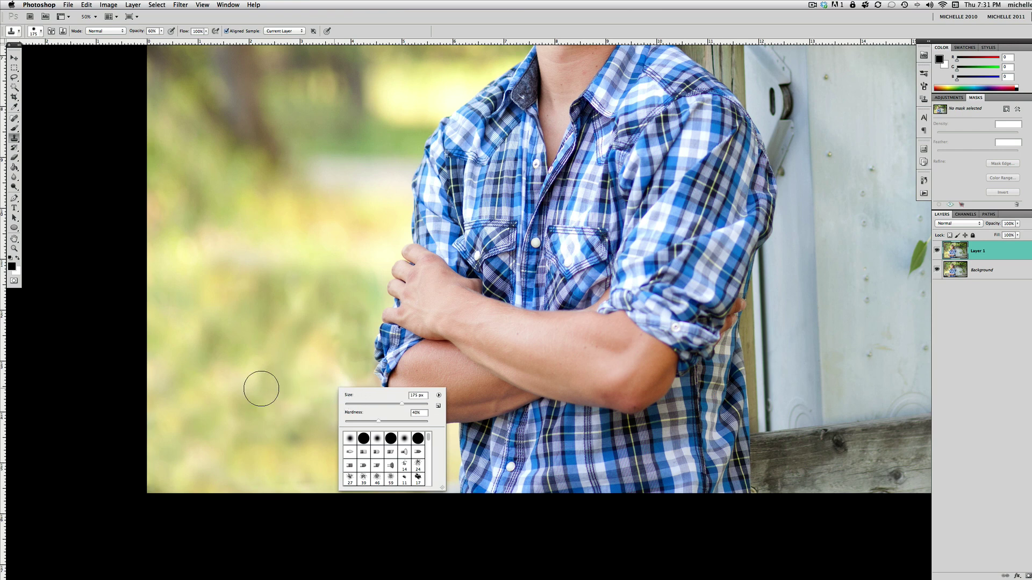
left_click(261, 389)
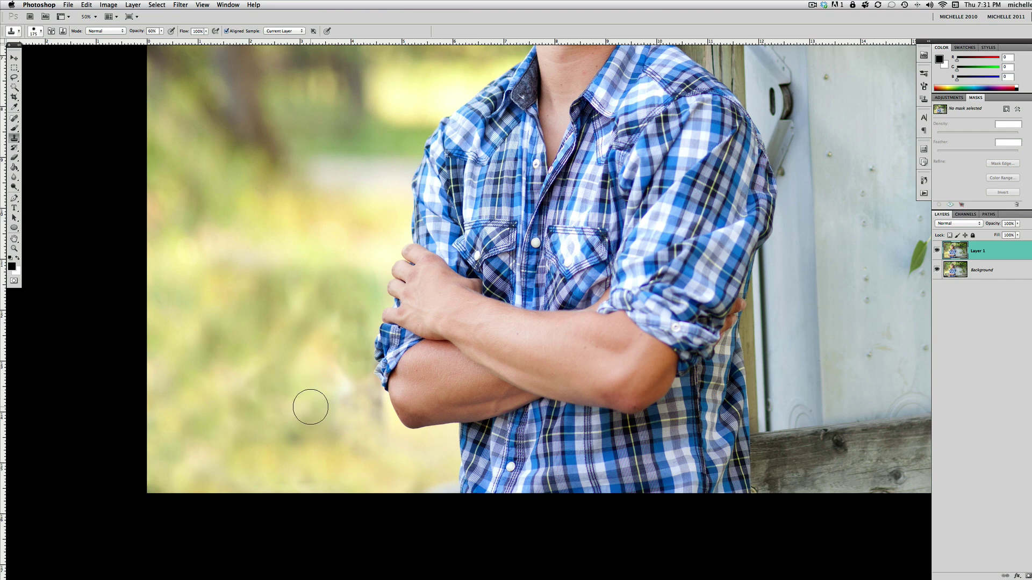
key("3")
scroll(311, 404, "up", 5)
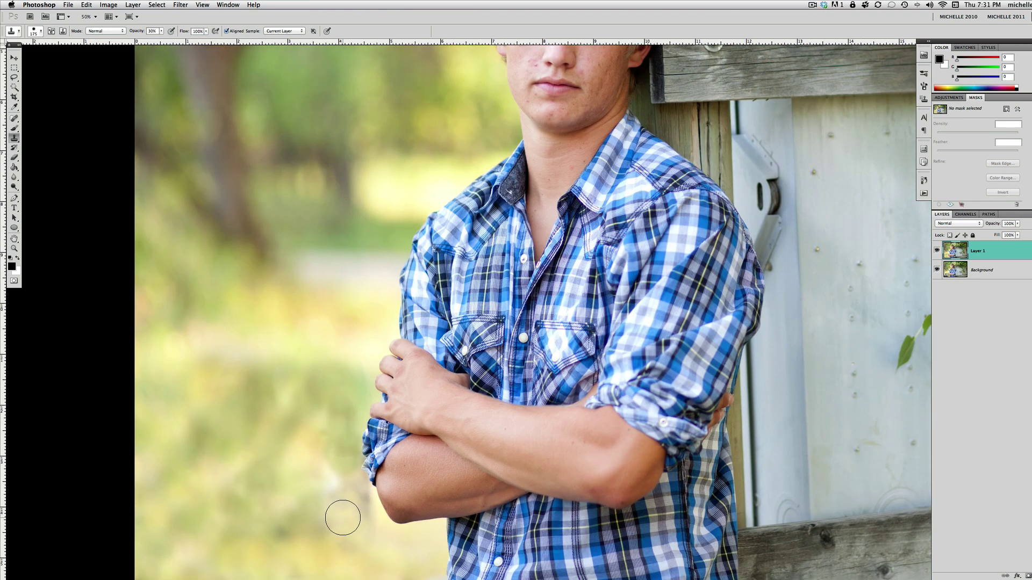
left_click(377, 541)
left_click(369, 544, "alt")
scroll(362, 506, "down", 9)
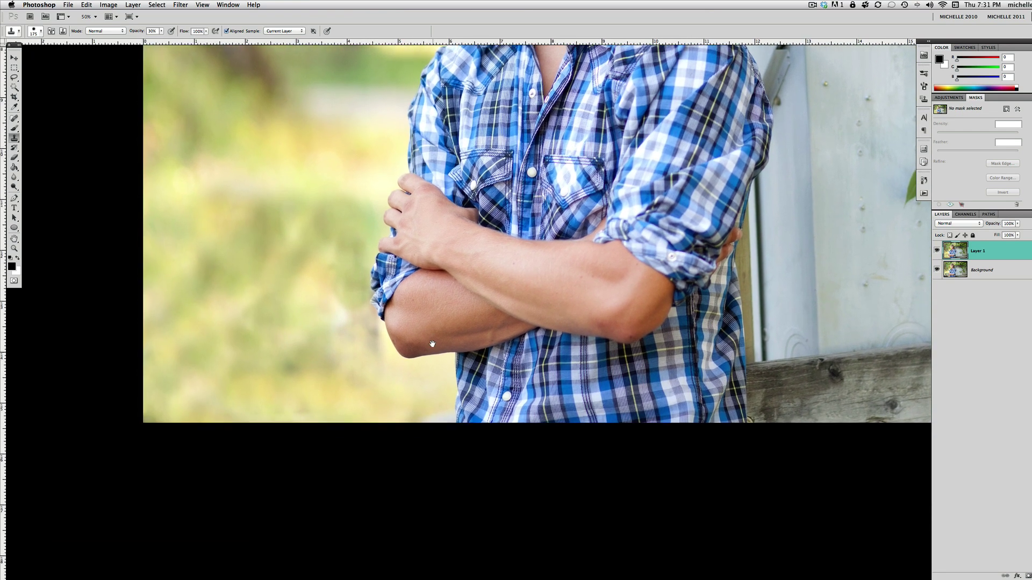
Step: Clone grass over the leftover smudges beside the rolled sleeve cuff and the elbow
left_click(321, 291, "alt")
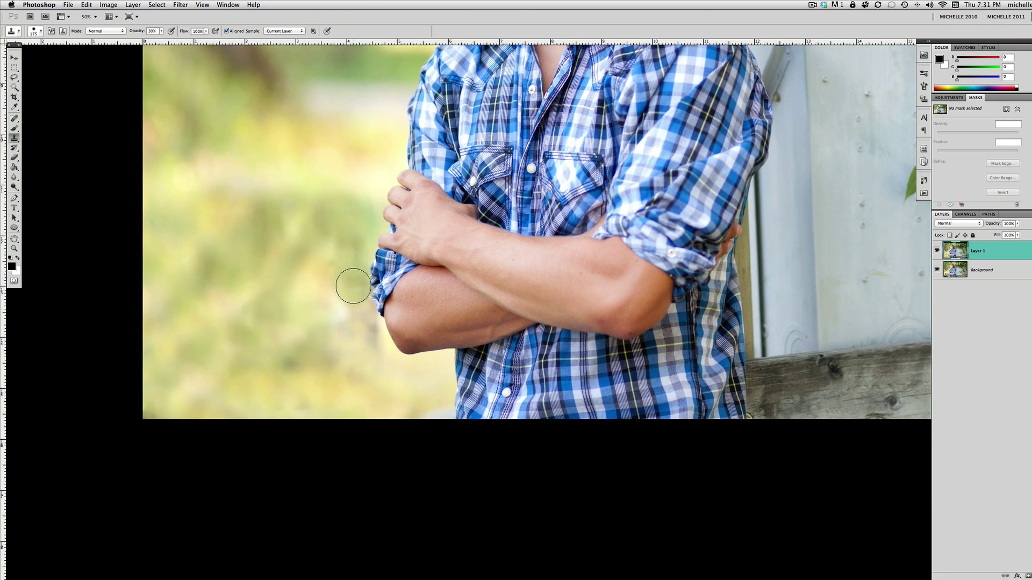
left_click(349, 292)
mouse_move(357, 299)
left_mouse_down()
mouse_move(355, 342)
mouse_move(363, 322)
mouse_move(368, 354)
mouse_move(415, 409)
mouse_move(414, 387)
mouse_move(355, 332)
left_mouse_up()
left_click(414, 385, "alt")
key("super+z")
left_click(352, 364, "alt")
left_click(363, 306)
mouse_move(367, 394)
left_mouse_down()
mouse_move(373, 353)
mouse_move(323, 338)
mouse_move(352, 293)
mouse_move(360, 334)
left_mouse_up()
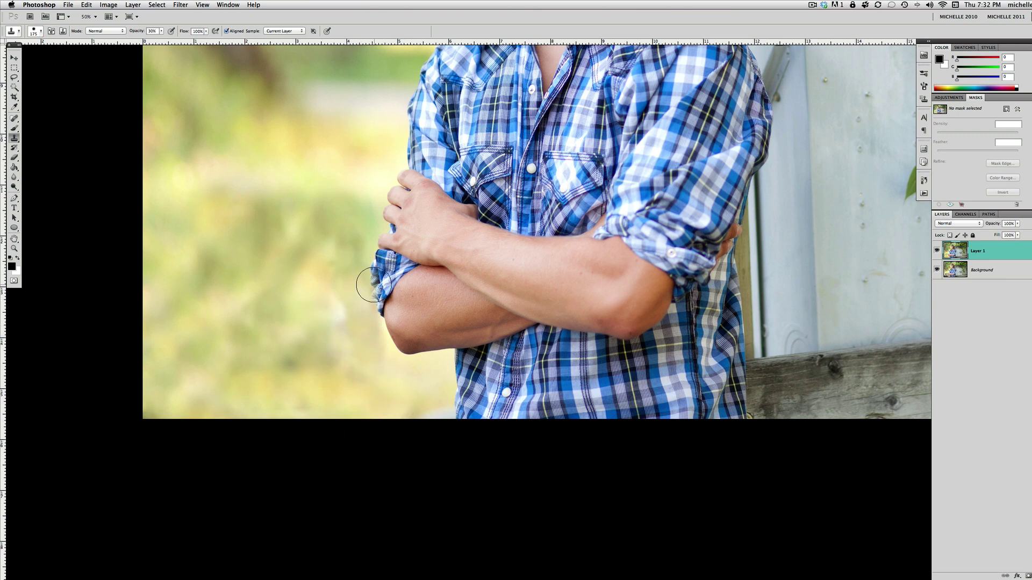
Step: Enlarge the clone brush, set its opacity to 20%, softly blend foliage over the lower grass area and undo the stray last stroke
key("super+equal")
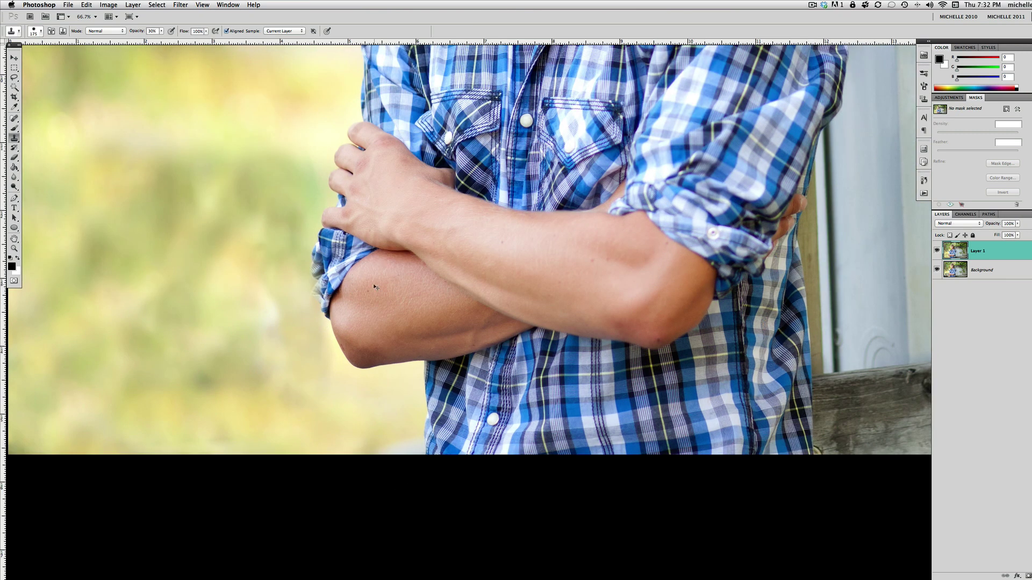
key("super+minus")
key("super+minus")
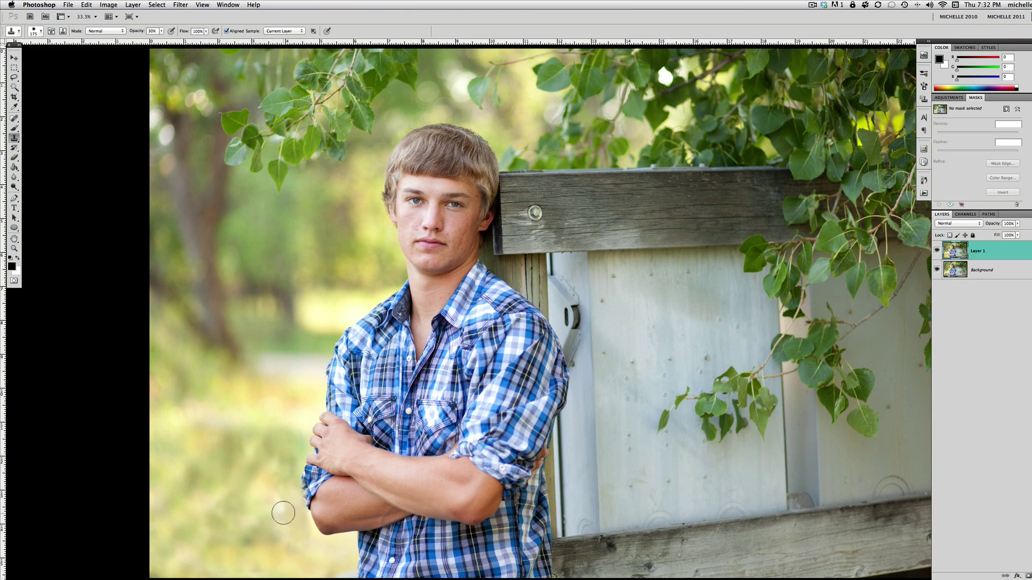
key("bracketright")
key("bracketright")
key("bracketright")
key("bracketright")
key("bracketright")
key("2")
left_click(295, 230, "alt")
left_click(190, 477)
left_click_drag(189, 476, 194, 477)
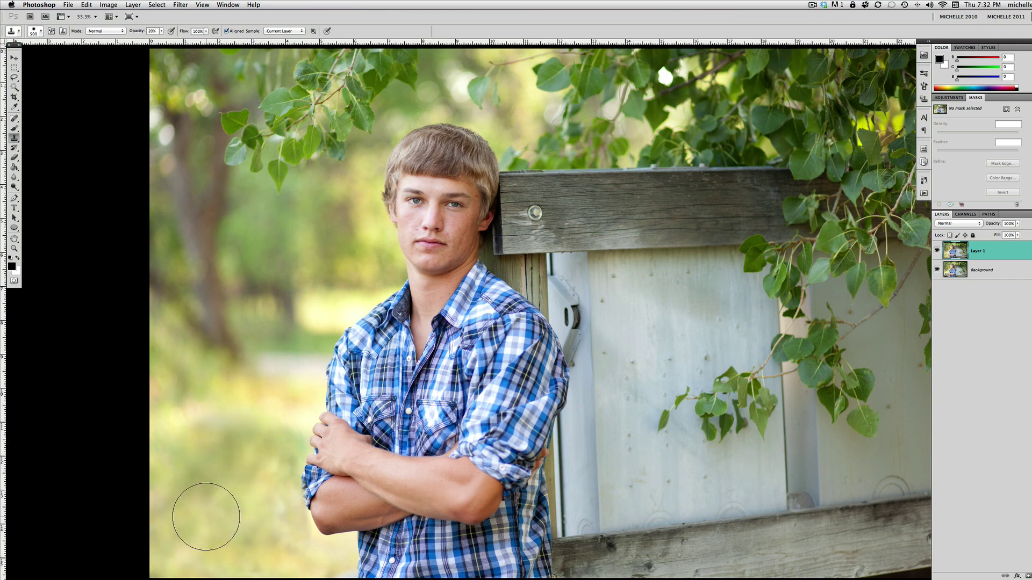
mouse_move(258, 537)
left_mouse_down()
mouse_move(281, 553)
mouse_move(267, 532)
left_mouse_up()
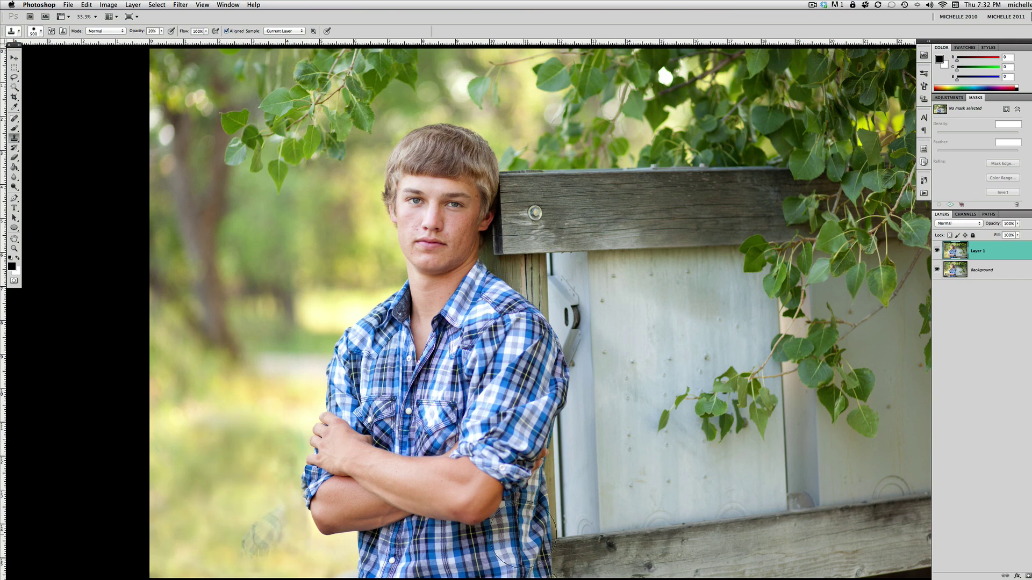
key("super+z")
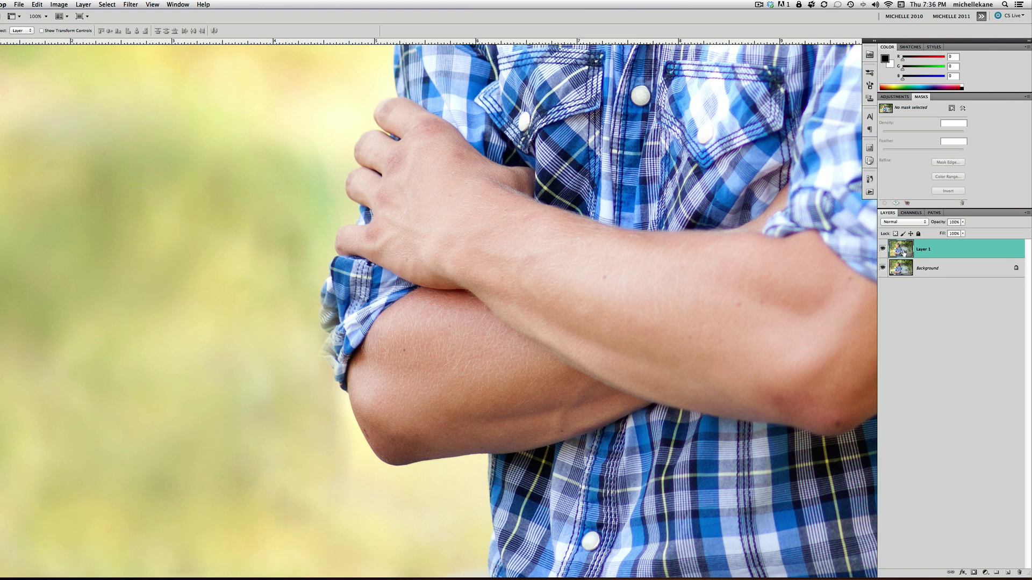
Step: Compare Layer 1 with the original photo and add a layer mask to it for painting with the Brush tool
left_click(883, 249)
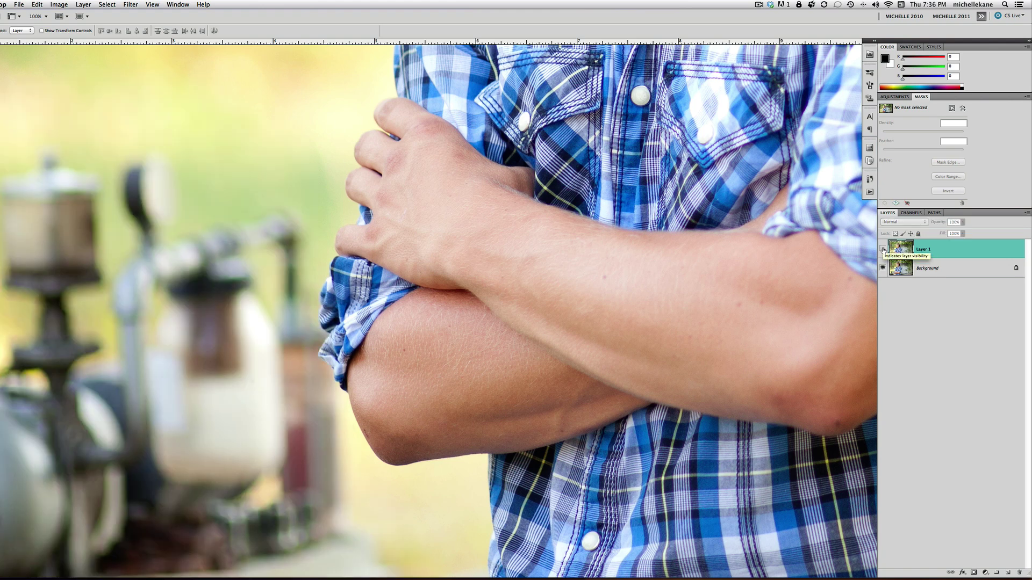
left_click(882, 249)
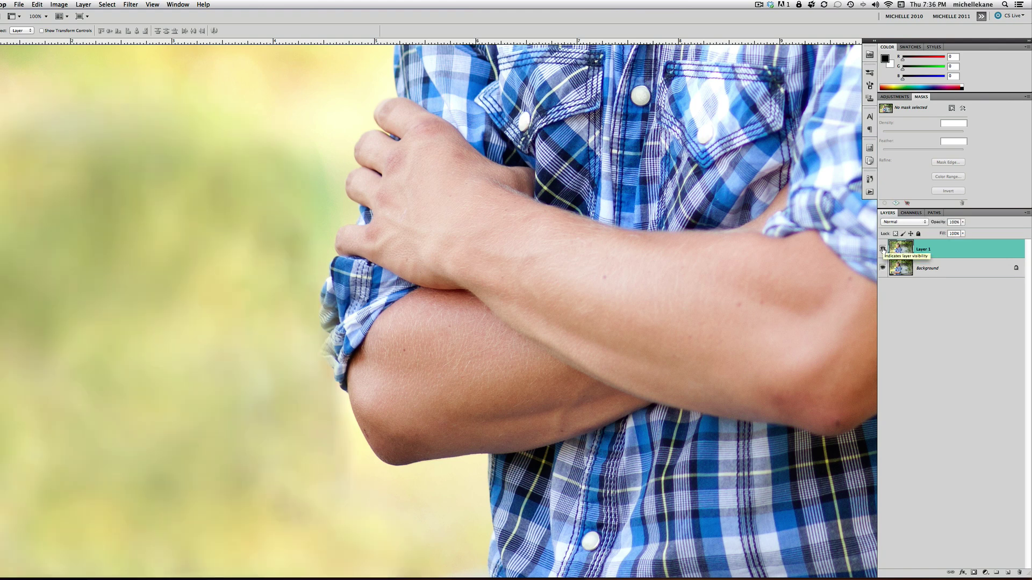
left_click(974, 573)
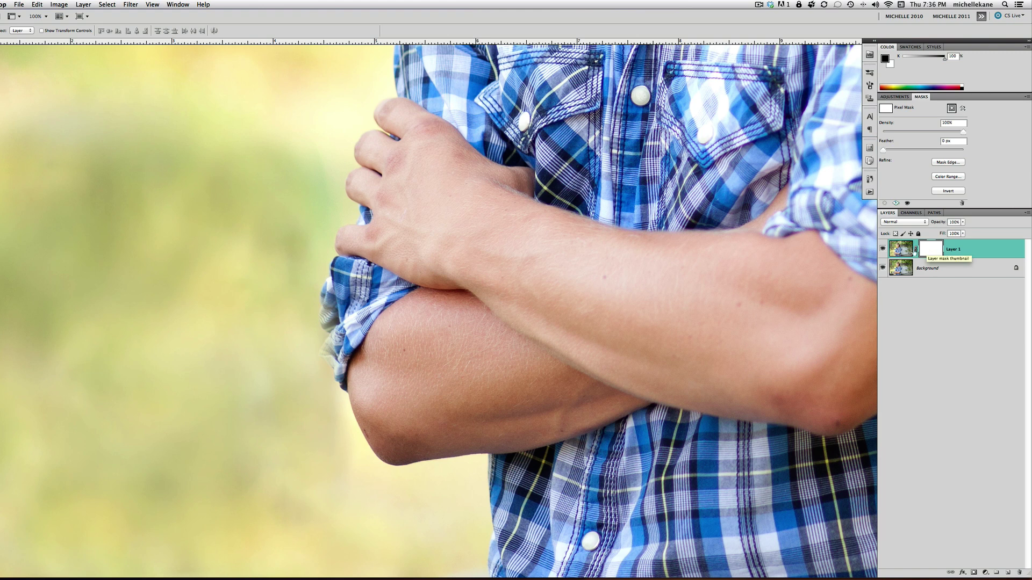
key("b")
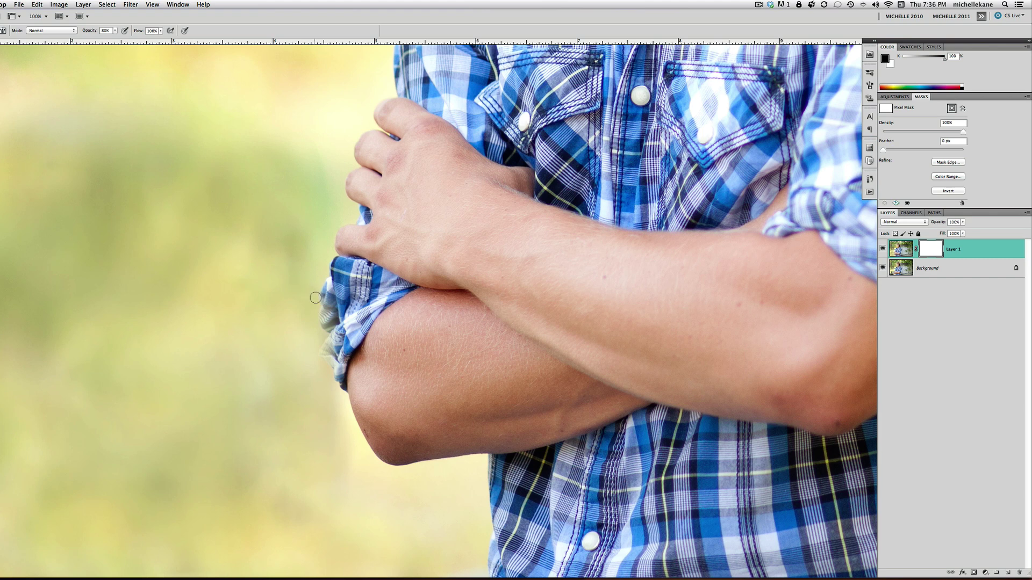
Step: Paint black on Layer 1's mask with a 20 px brush to restore the outer edge of the rolled sleeve cuff
right_click(333, 299)
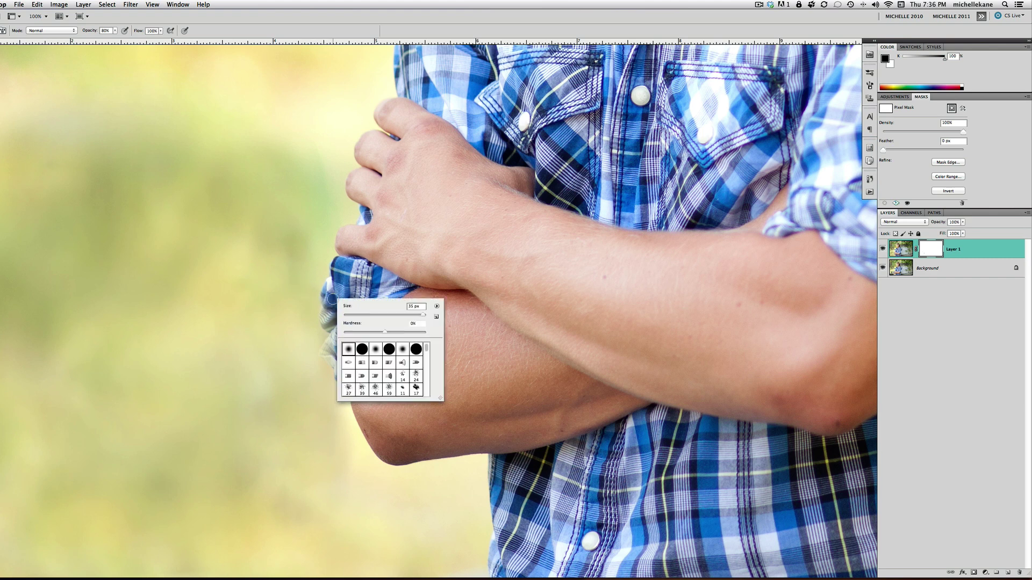
left_click_drag(370, 333, 376, 334)
left_click(347, 281)
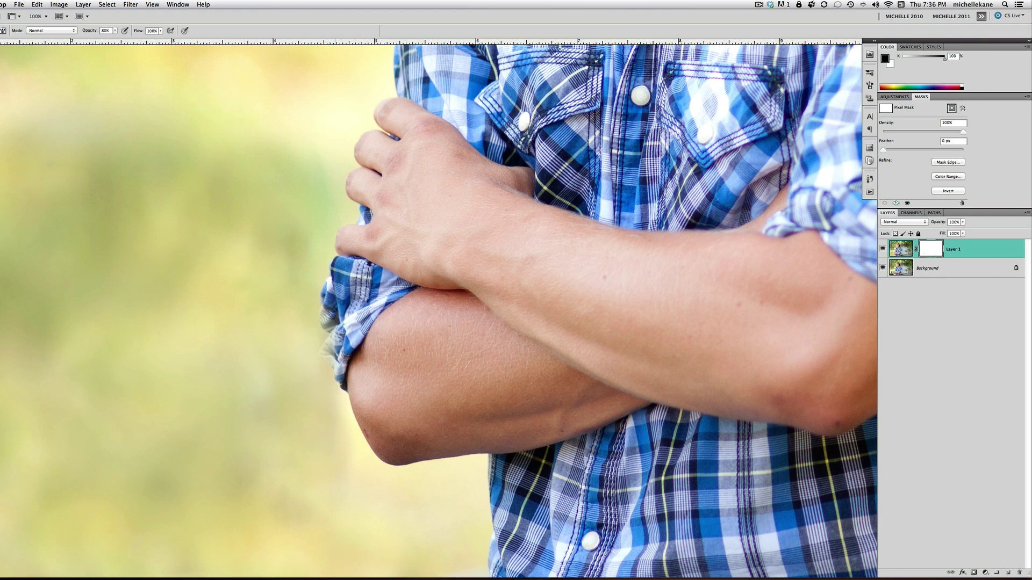
mouse_move(324, 319)
left_mouse_down()
mouse_move(336, 315)
mouse_move(332, 326)
left_mouse_up()
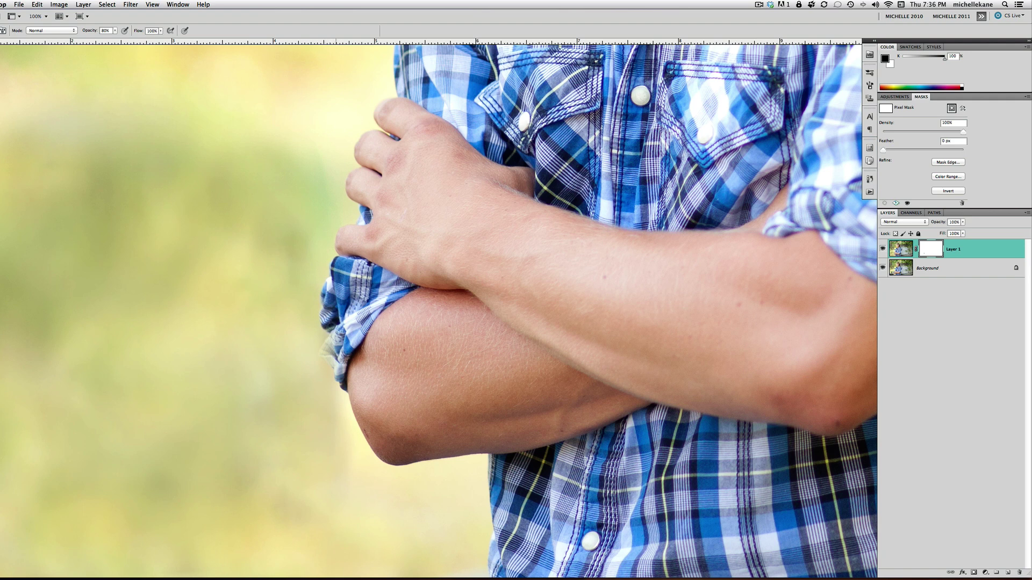
left_click_drag(331, 342, 331, 355)
right_click(338, 348)
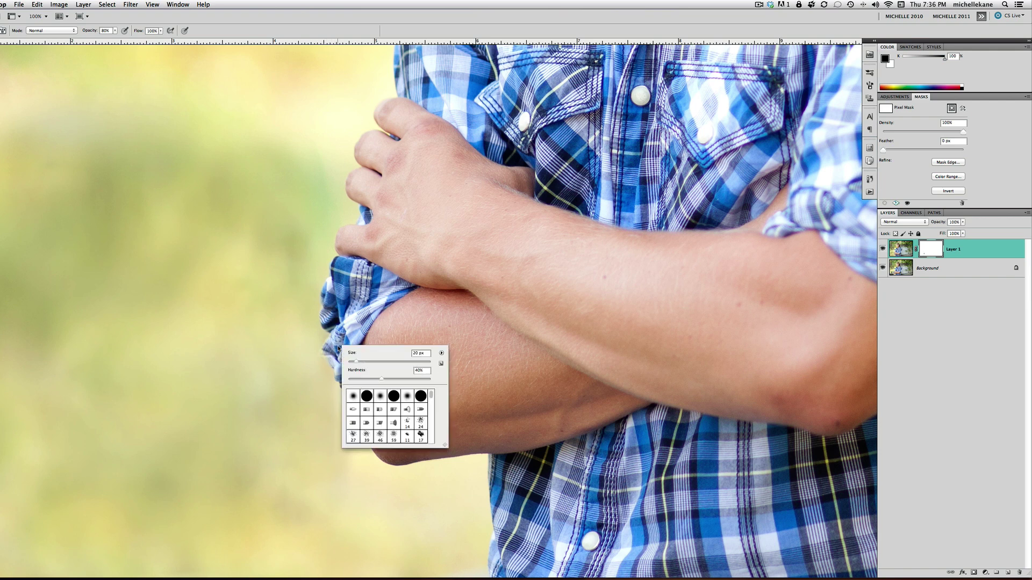
left_click(410, 379)
key("Return")
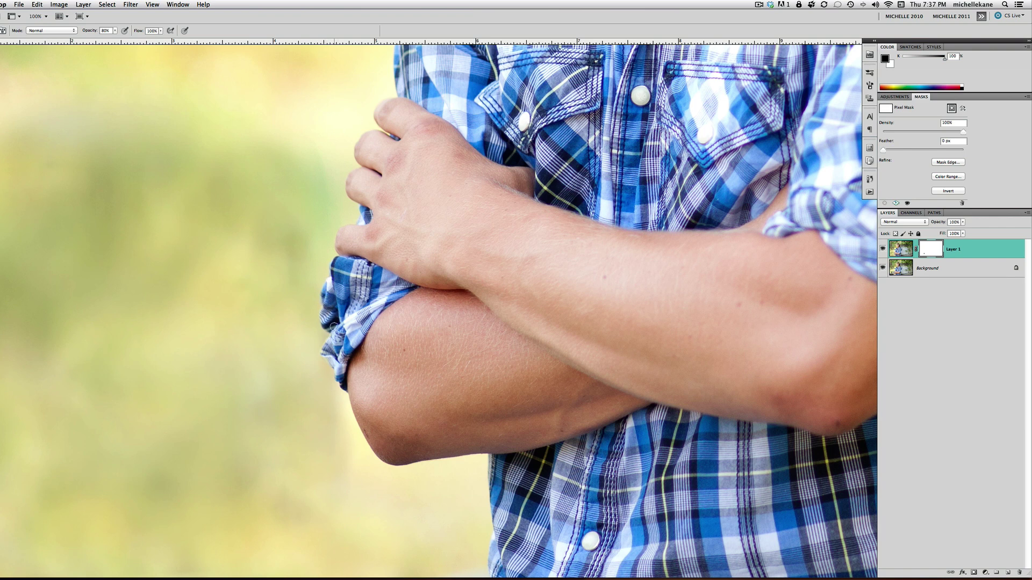
left_click(332, 348)
Step: Enlarge the brush and paint on the mask along the outer edge of the bent elbow
key("bracketright")
key("bracketright")
key("bracketright")
left_click_drag(388, 444, 366, 430)
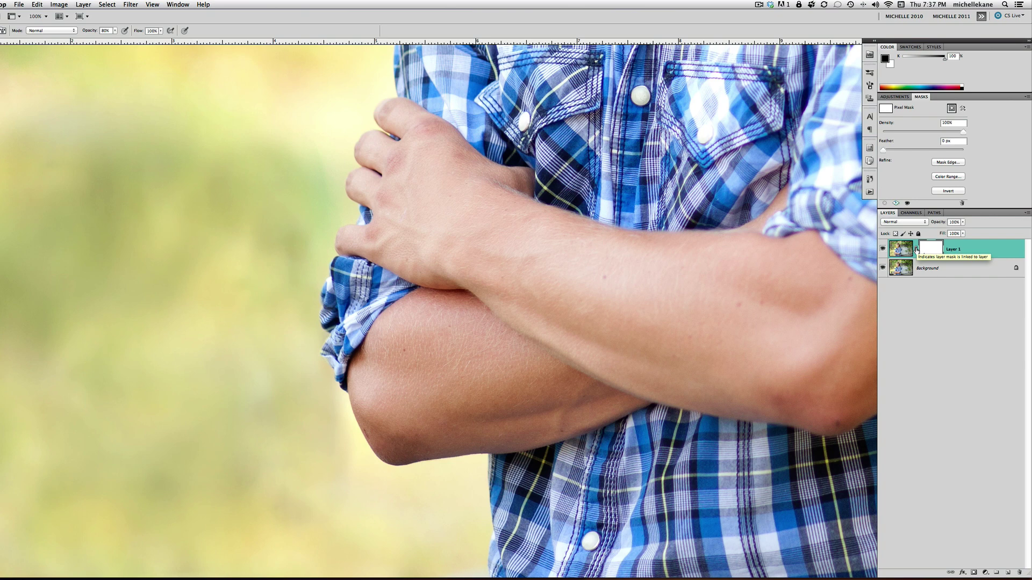
Step: Toggle Layer 1's visibility to compare the retouched background with the original, and make the layer's image active instead of its mask
key("super+minus")
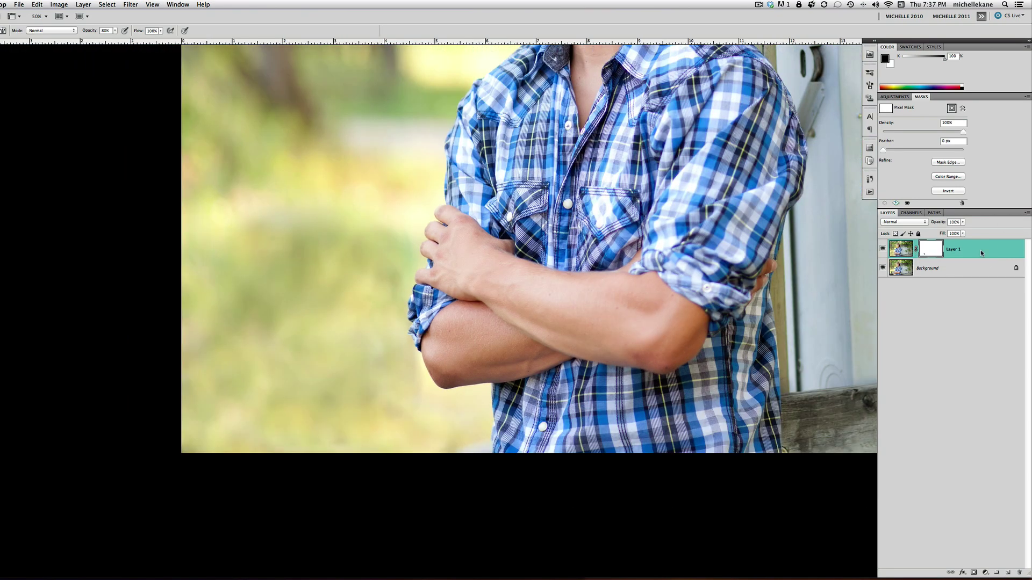
left_click(884, 269, "alt")
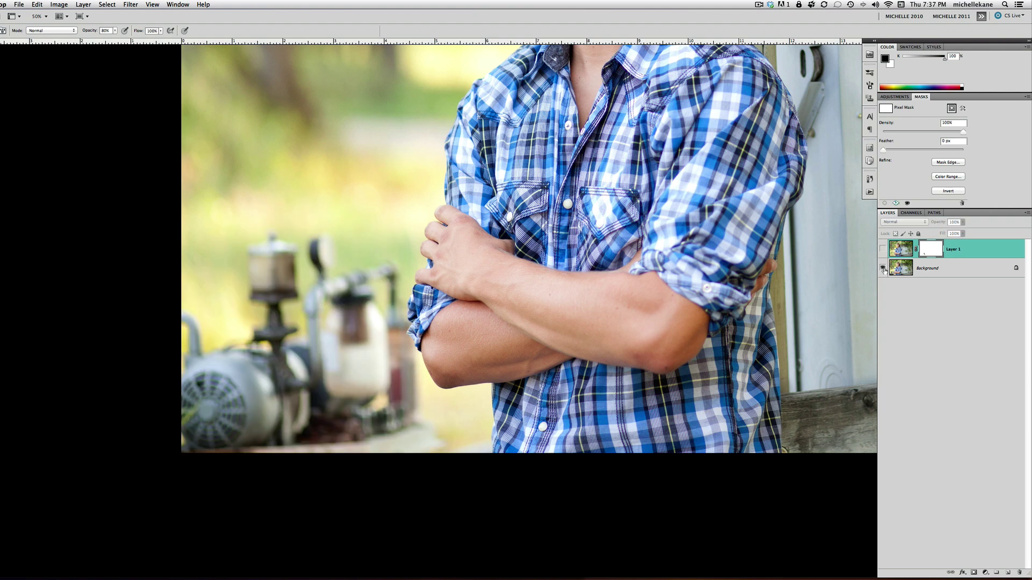
left_click(883, 269, "alt")
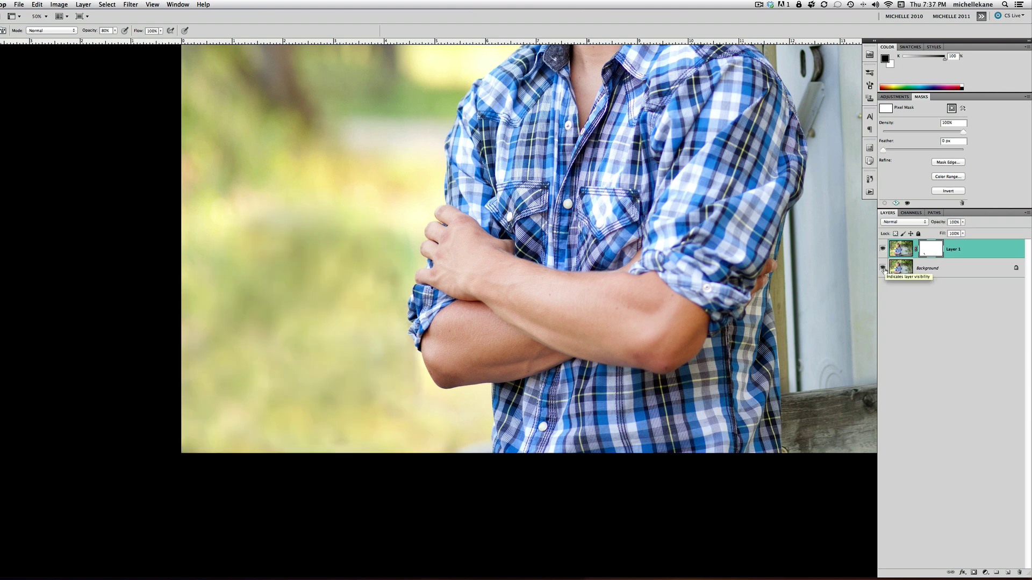
left_click(883, 269, "alt")
left_click(884, 269, "alt")
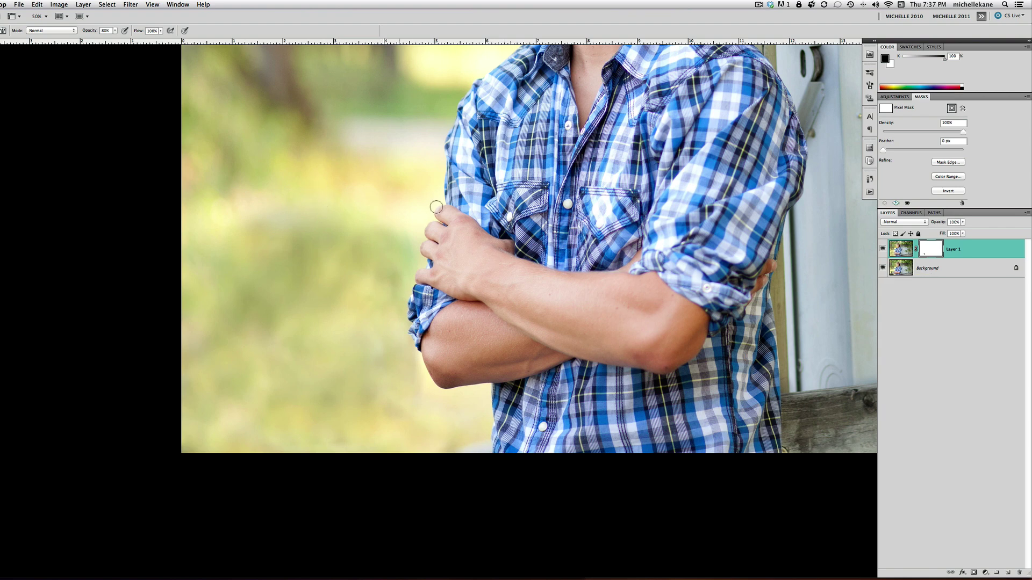
left_click(901, 248)
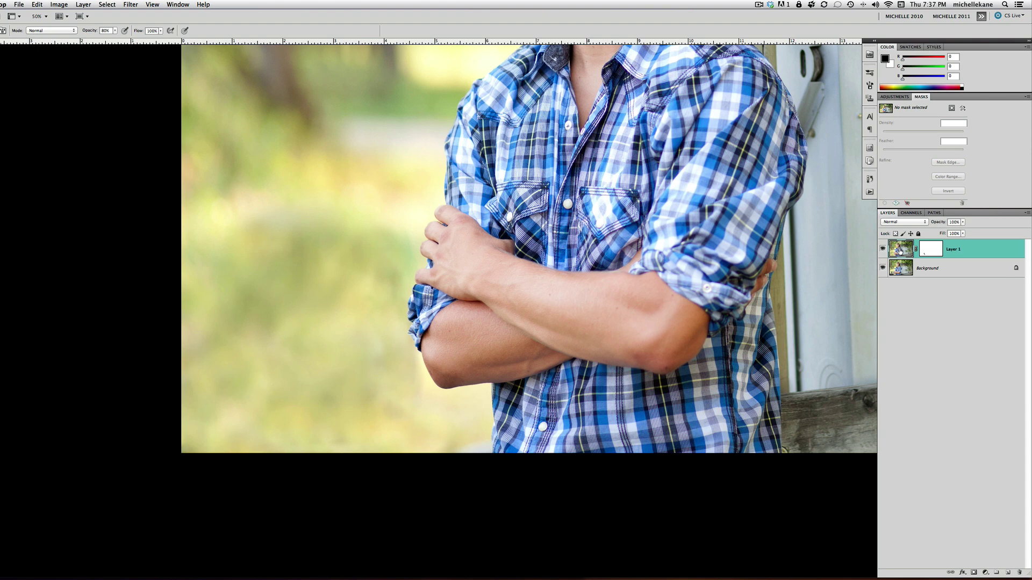